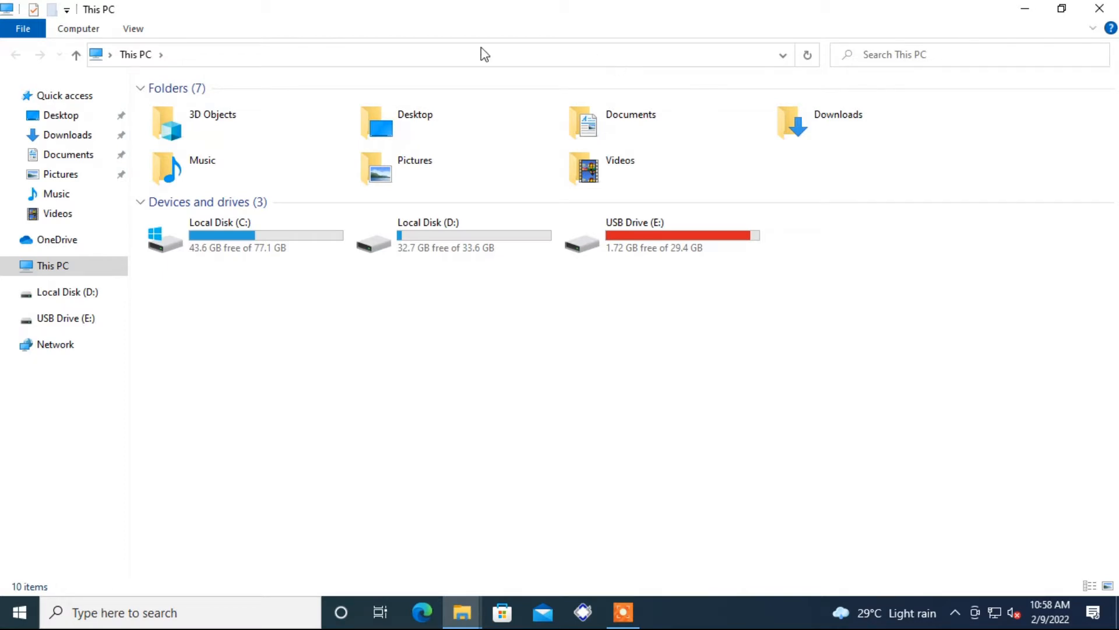
Step: Place the cursor in the This PC address bar to enter a network location
left_click(351, 54)
Step: Browse to \\192.168.0.114, try connecting the EPSON L210 Series, and reveal error 0x0000011b
type("\\\\192.168.0.114")
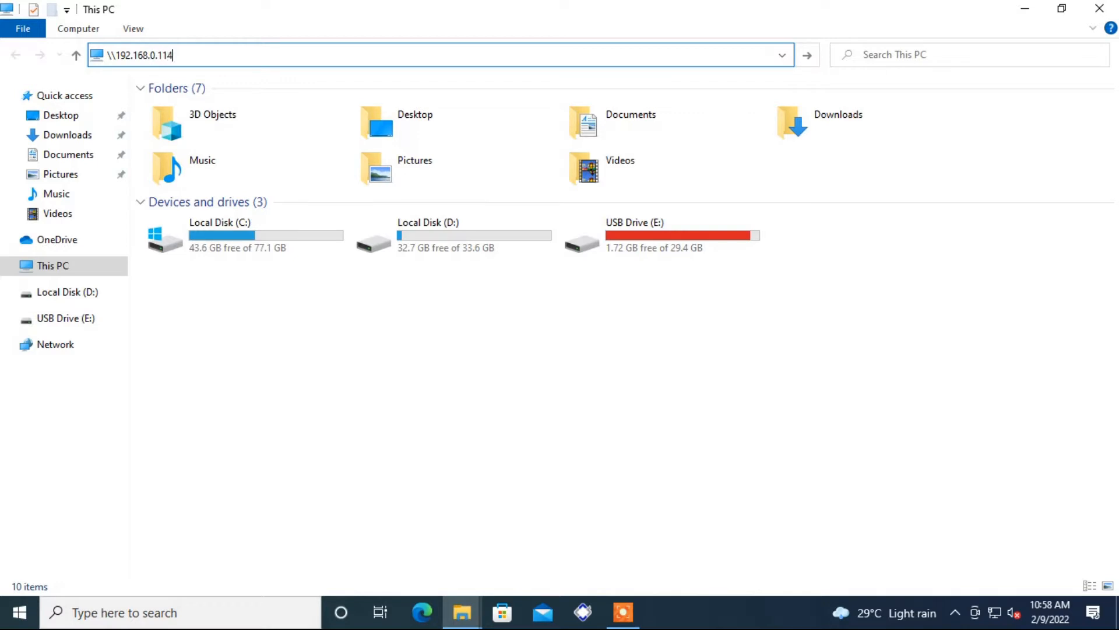
key("Return")
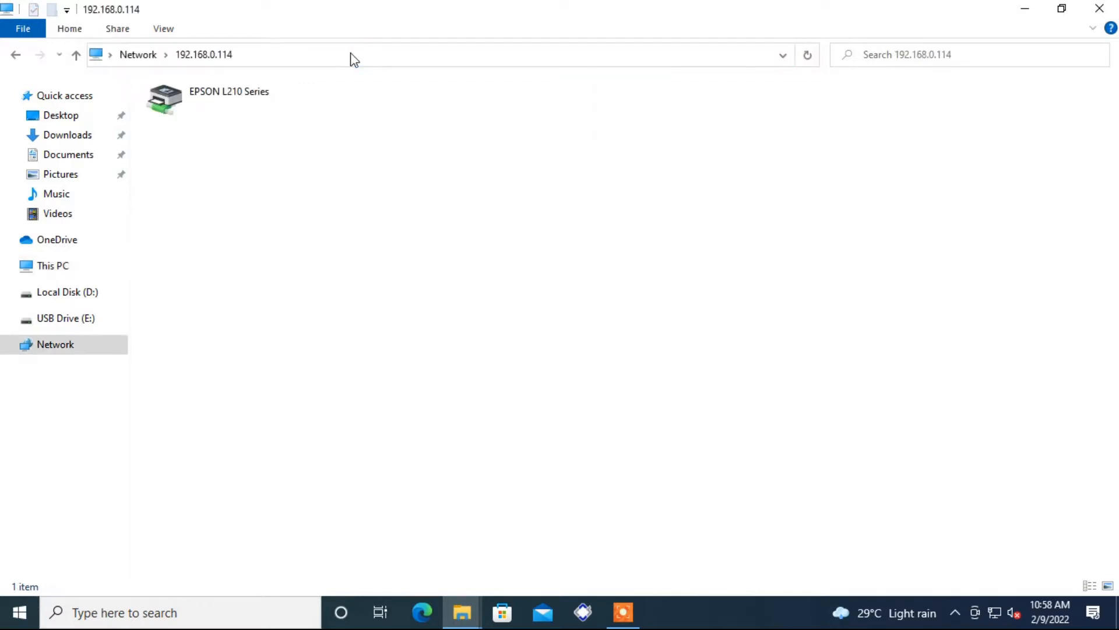
right_click(180, 102)
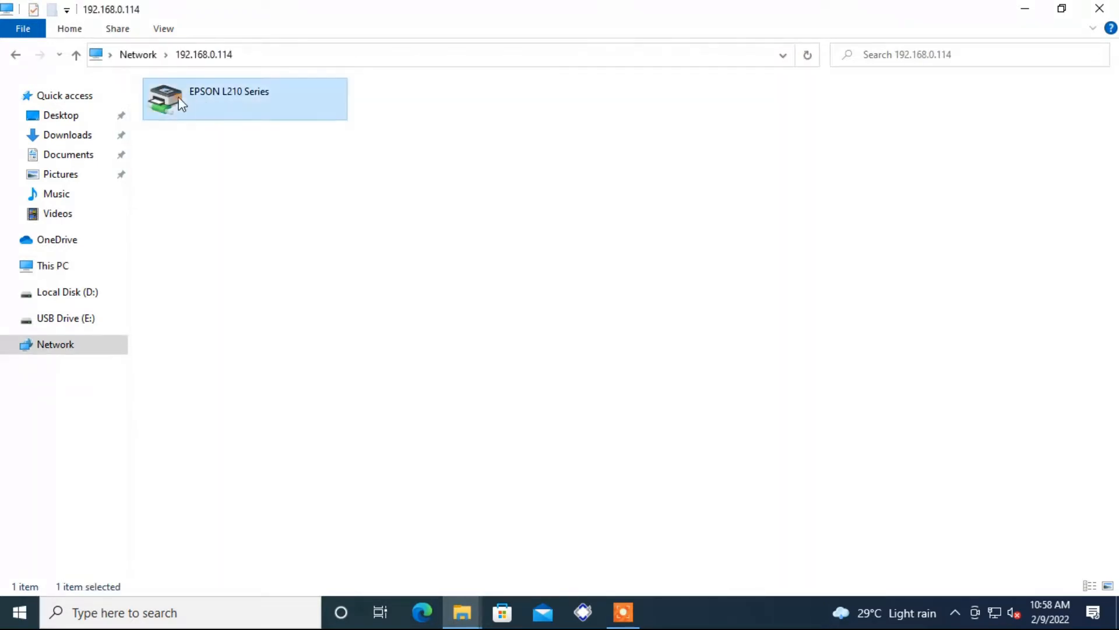
left_click(223, 132)
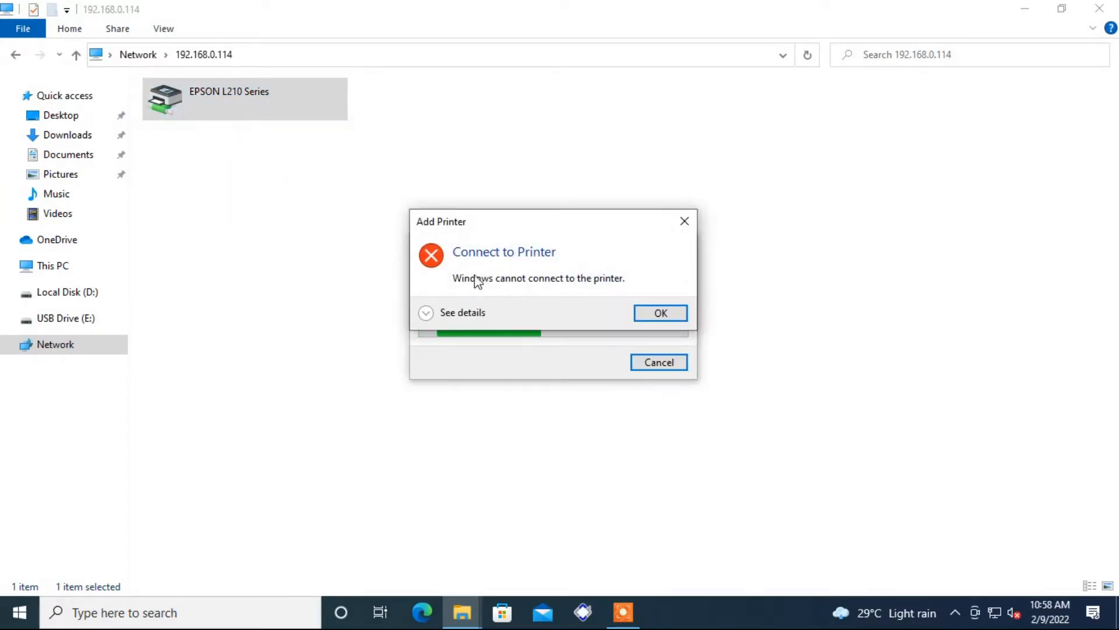
left_click(427, 317)
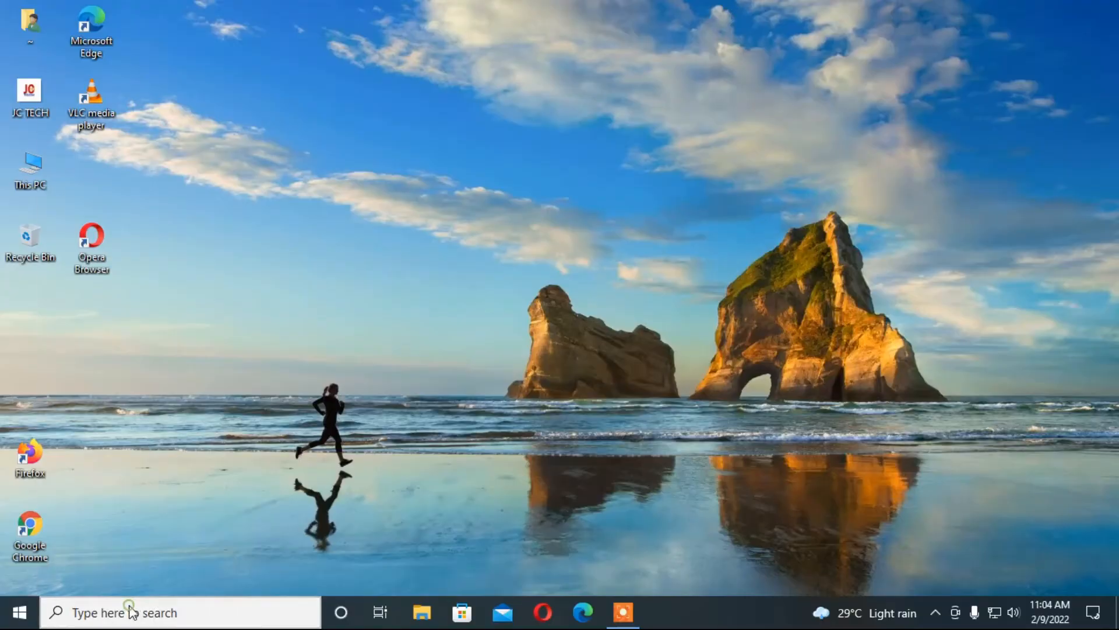
Step: Search 're' and launch Registry Editor as administrator, then move its window toward the centre
left_click(130, 606)
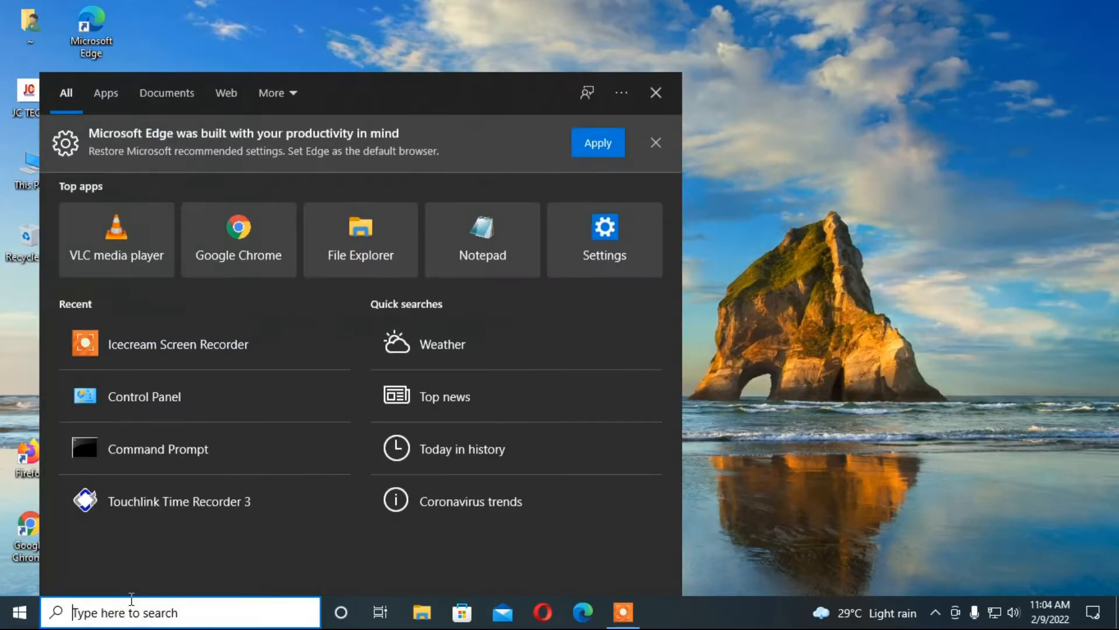
type("re")
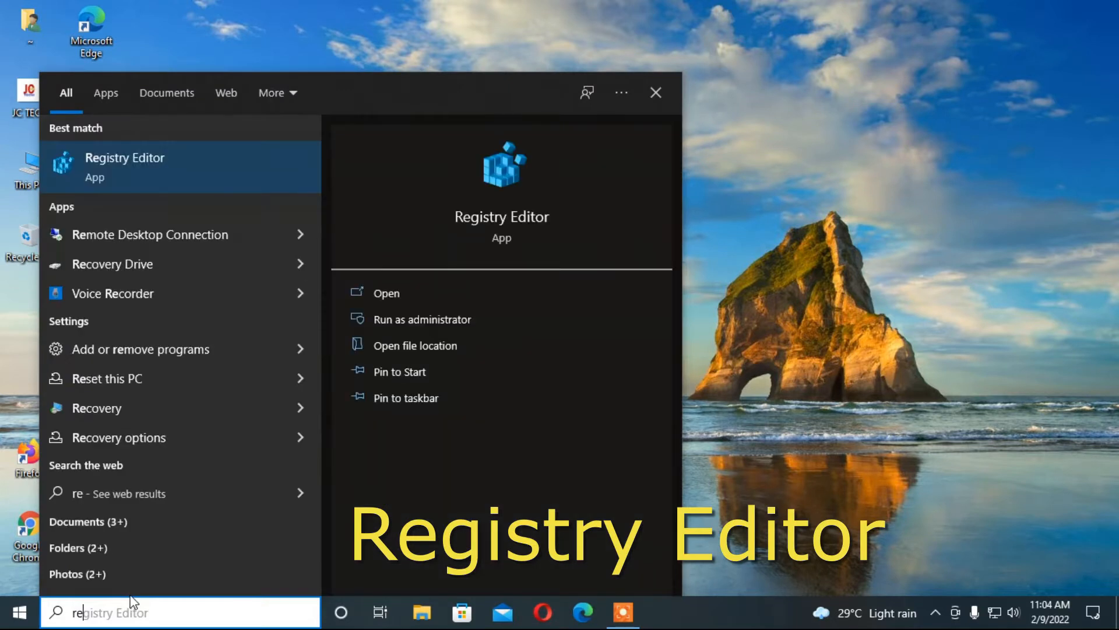
right_click(108, 171)
left_click(151, 186)
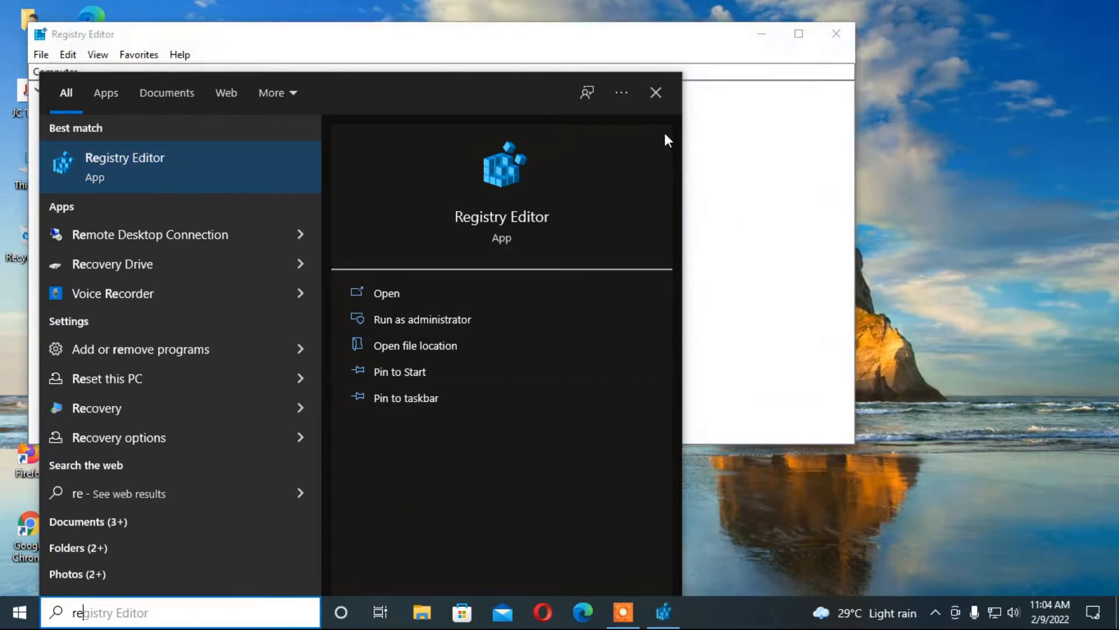
left_click(654, 96)
left_click_drag(455, 43, 594, 99)
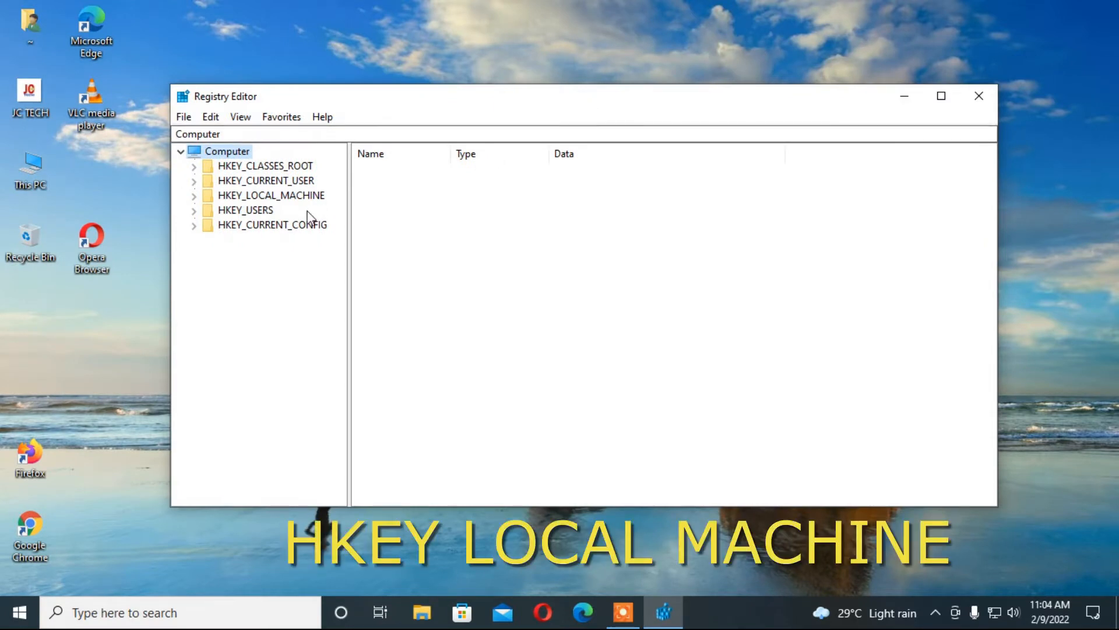
Step: Expand HKEY_LOCAL_MACHINE > SYSTEM > CurrentControlSet in the registry tree
left_click(224, 196)
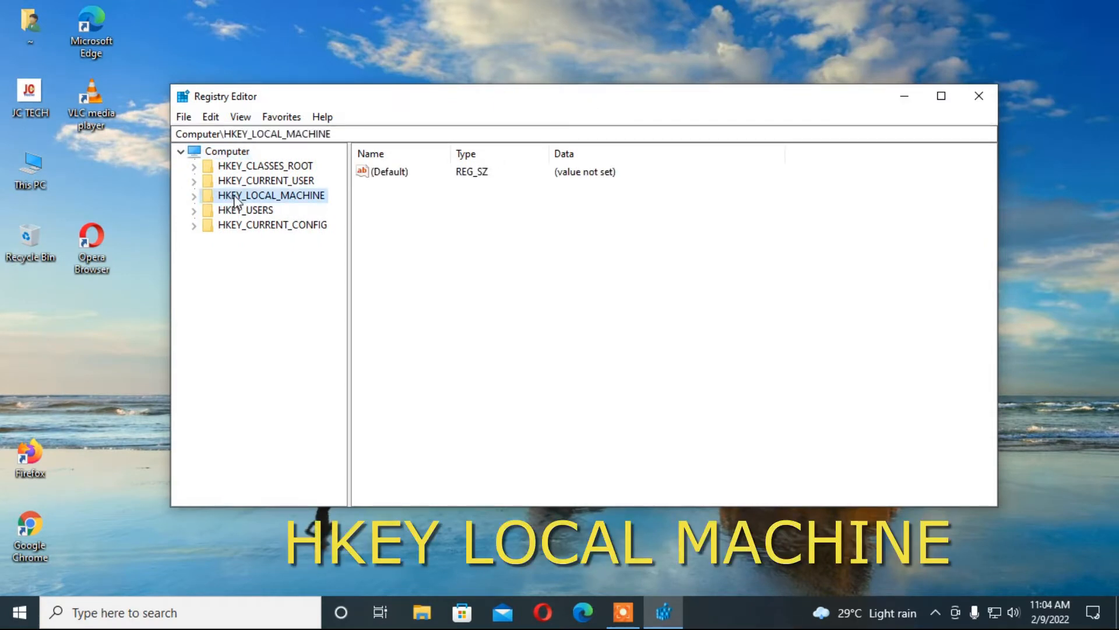
left_click(194, 197)
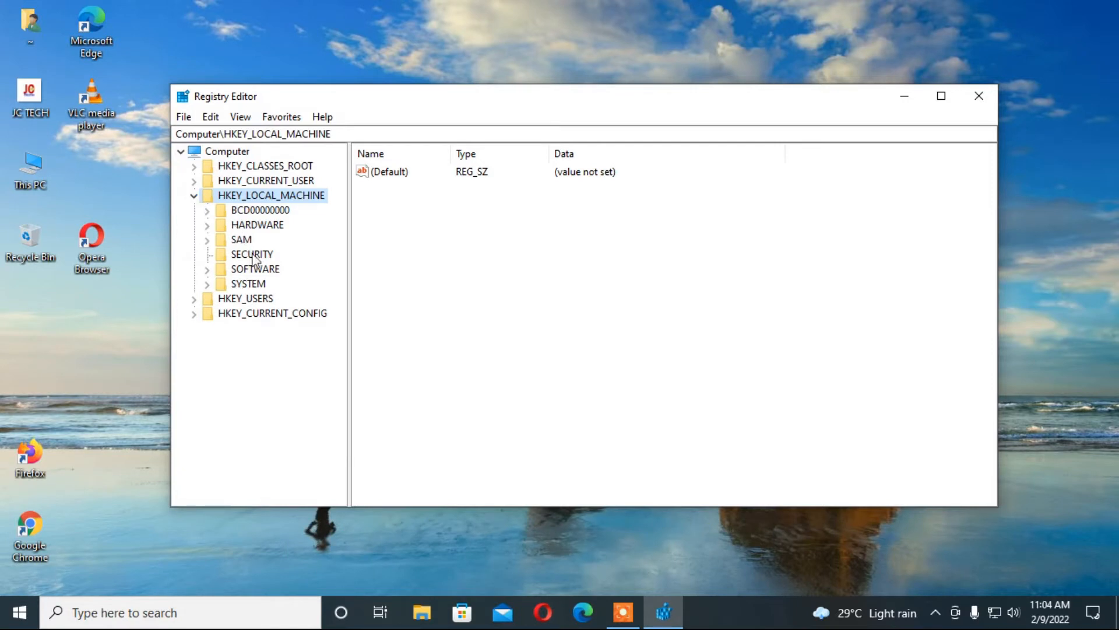
left_click(256, 286)
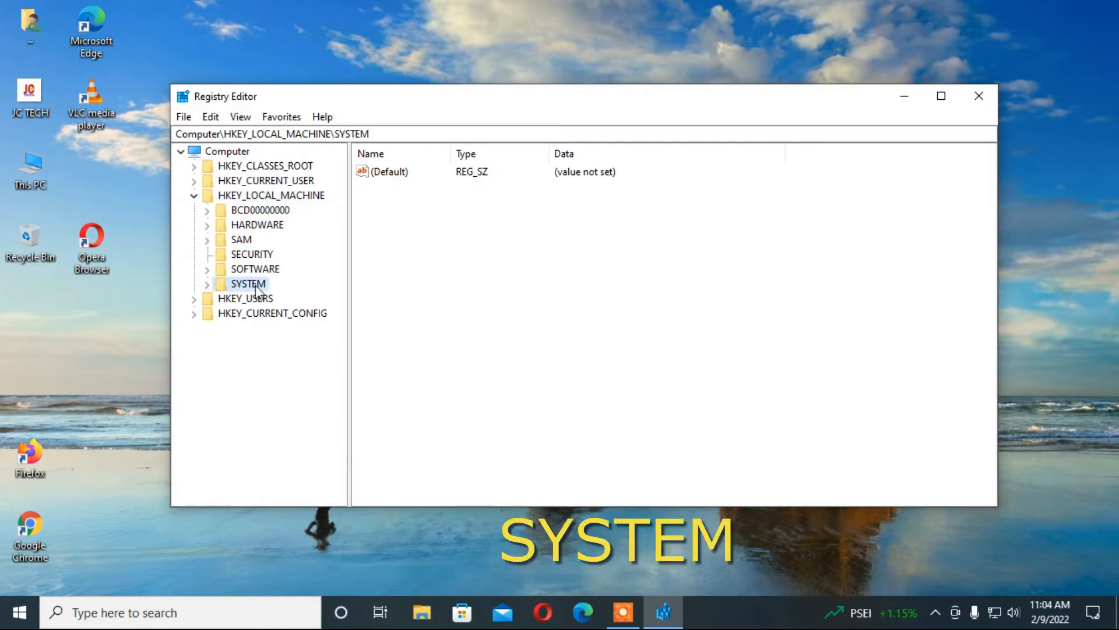
left_click(207, 285)
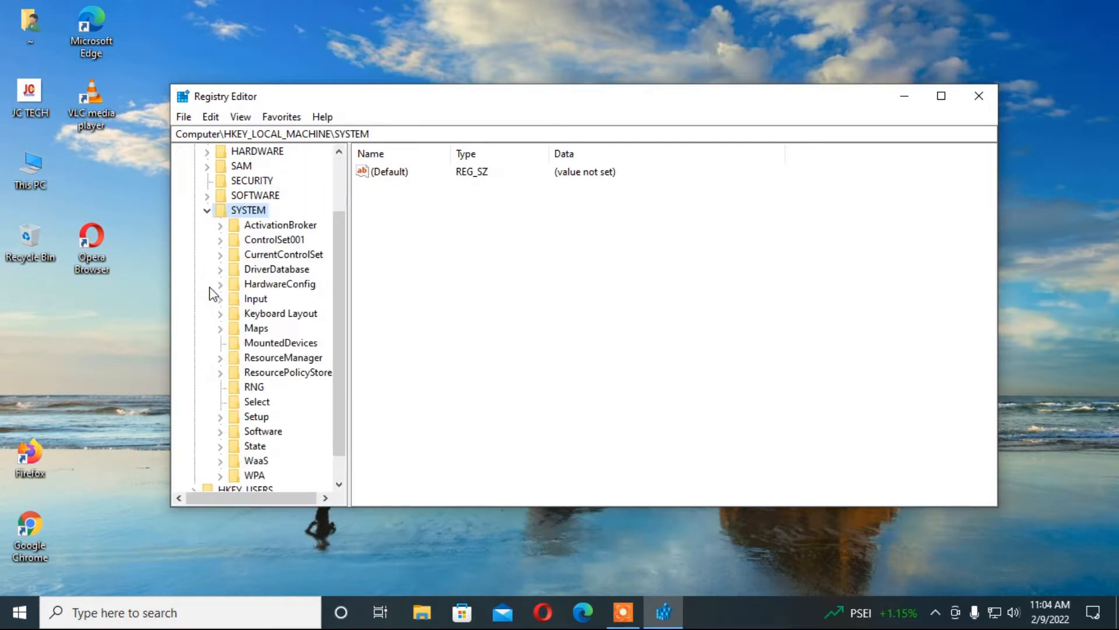
left_click(293, 258)
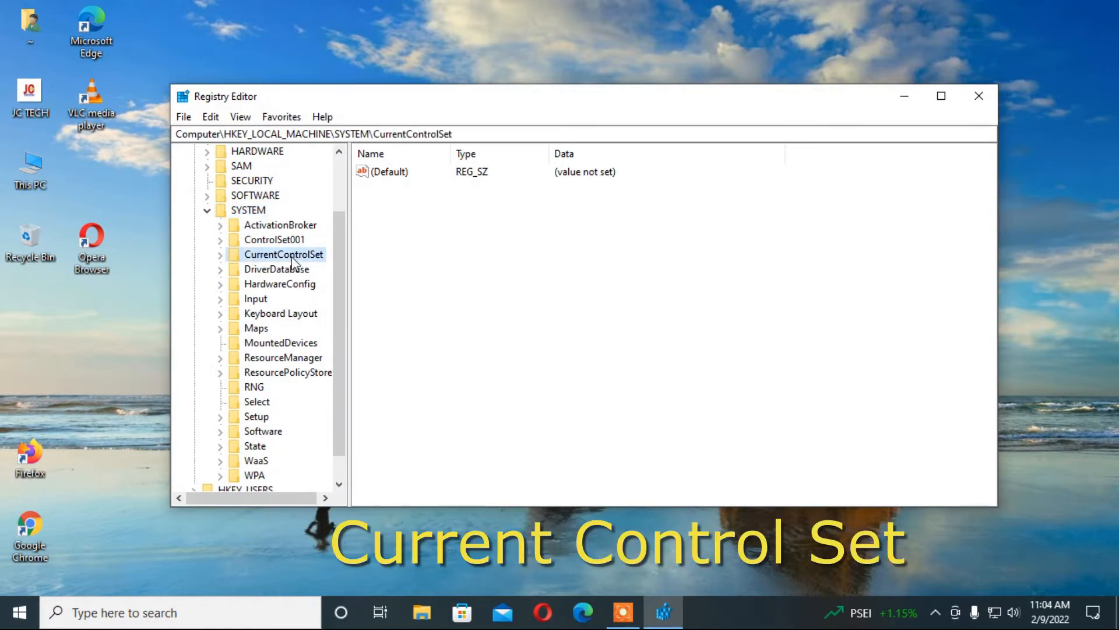
left_click(220, 255)
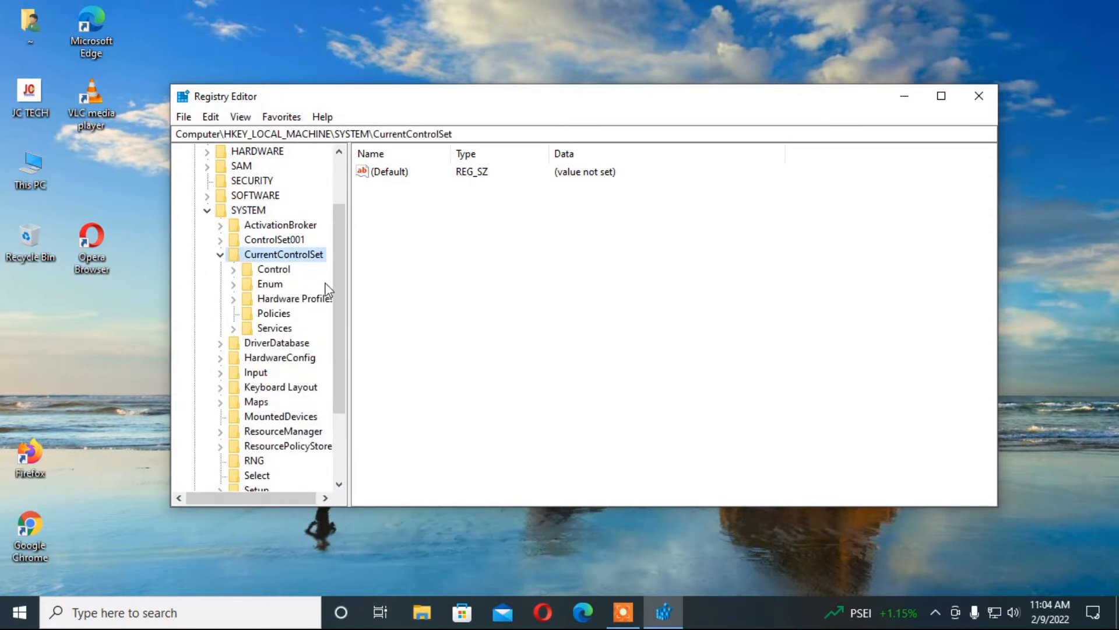
Step: Expand Control and select its Print key to list values like BeepEnabled
left_click(282, 271)
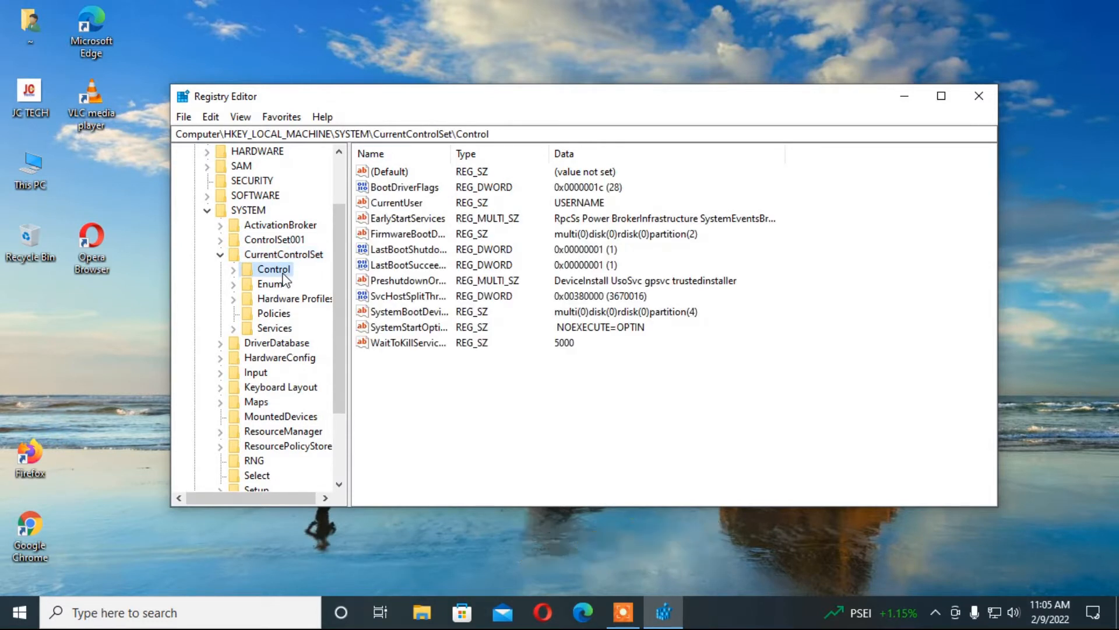
left_click(233, 269)
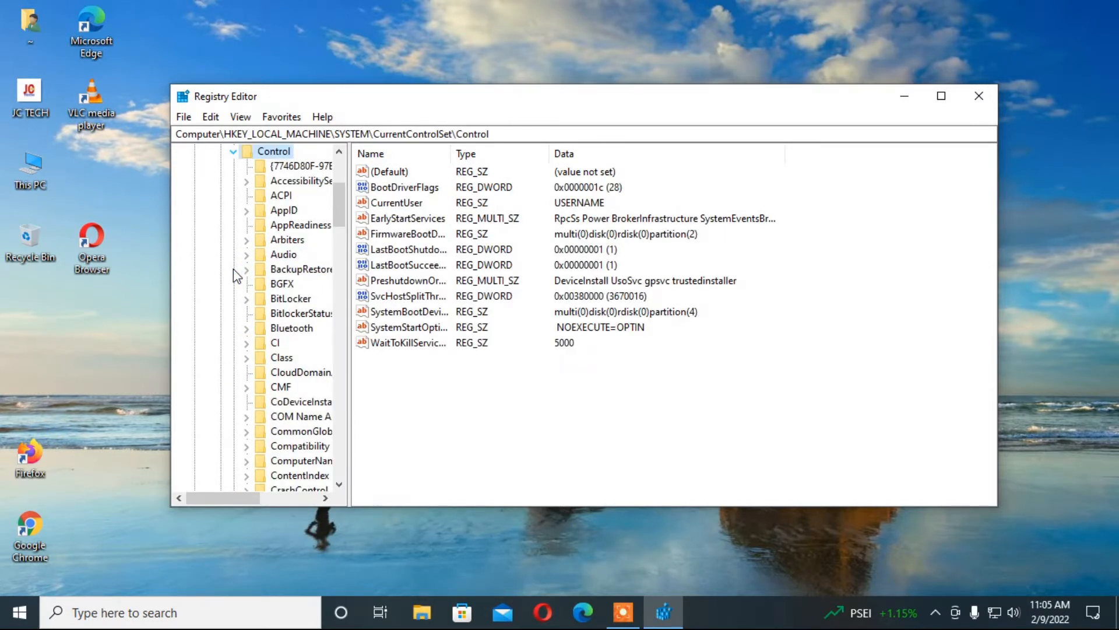
scroll(291, 364, "down", 5)
scroll(292, 365, "down", 4)
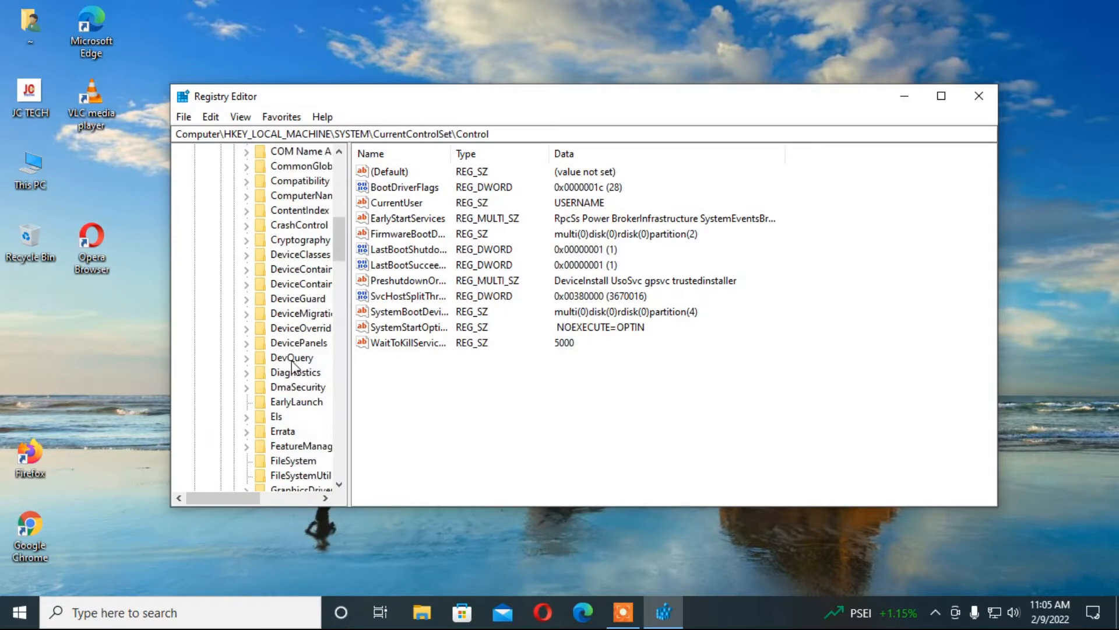
scroll(292, 364, "down", 12)
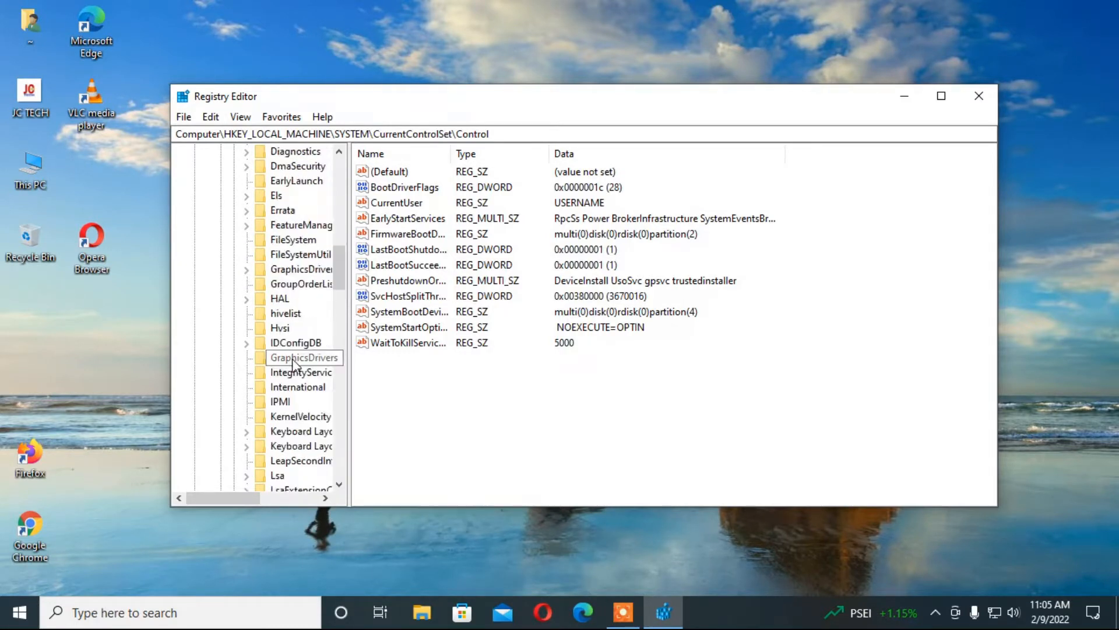
scroll(292, 358, "down", 2)
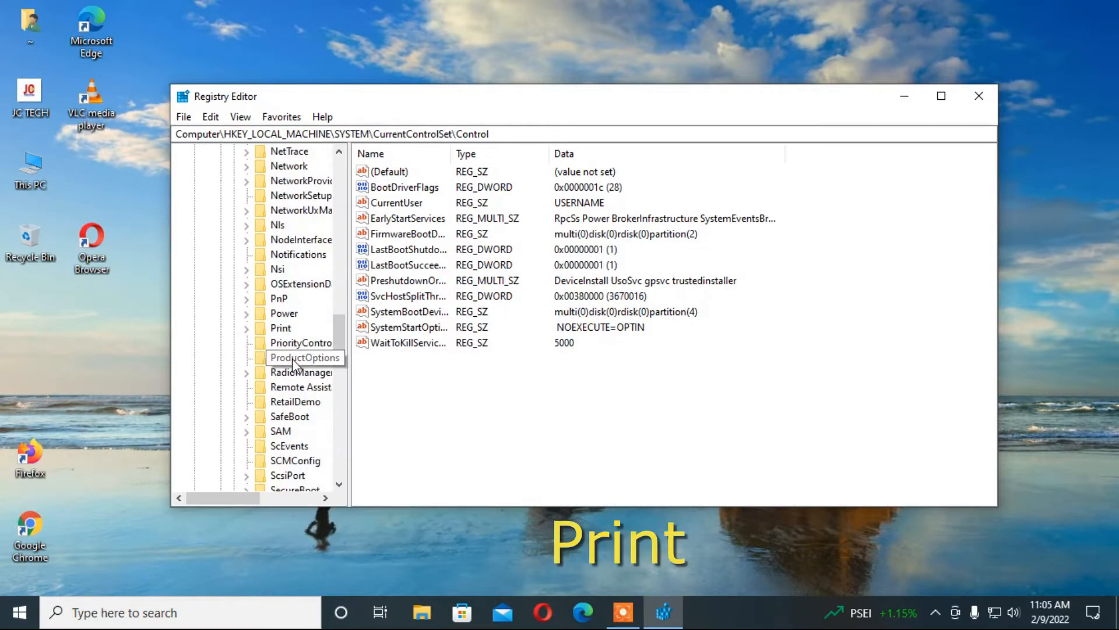
left_click(283, 329)
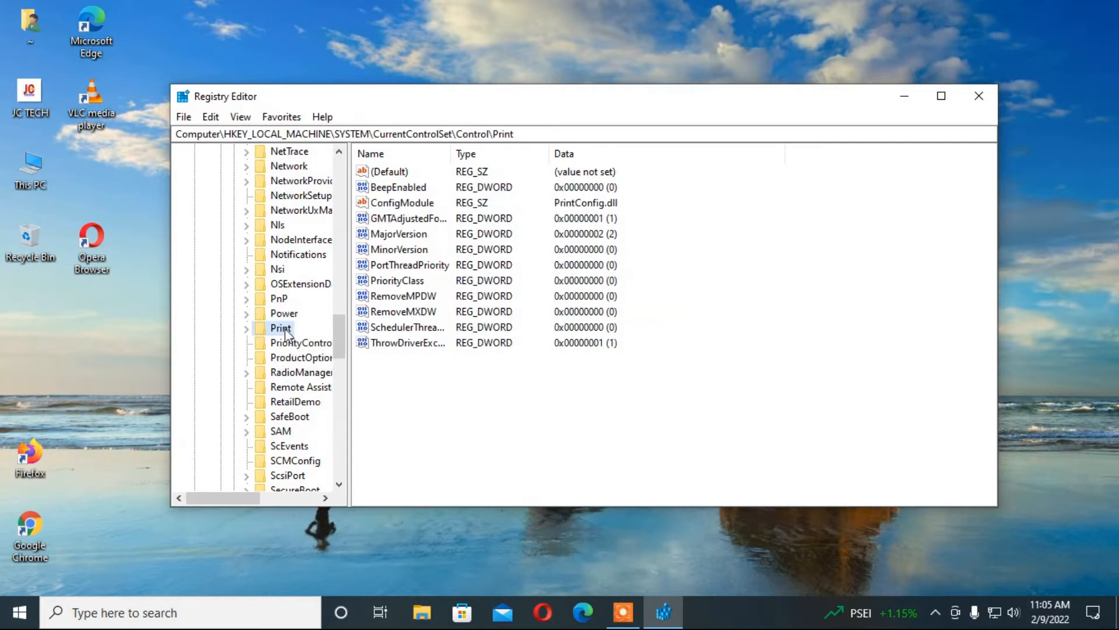
Step: Create a new DWORD (32-bit) value named RpcAuthnLevelPrivacyEnabled under Print
right_click(427, 388)
mouse_move(459, 400)
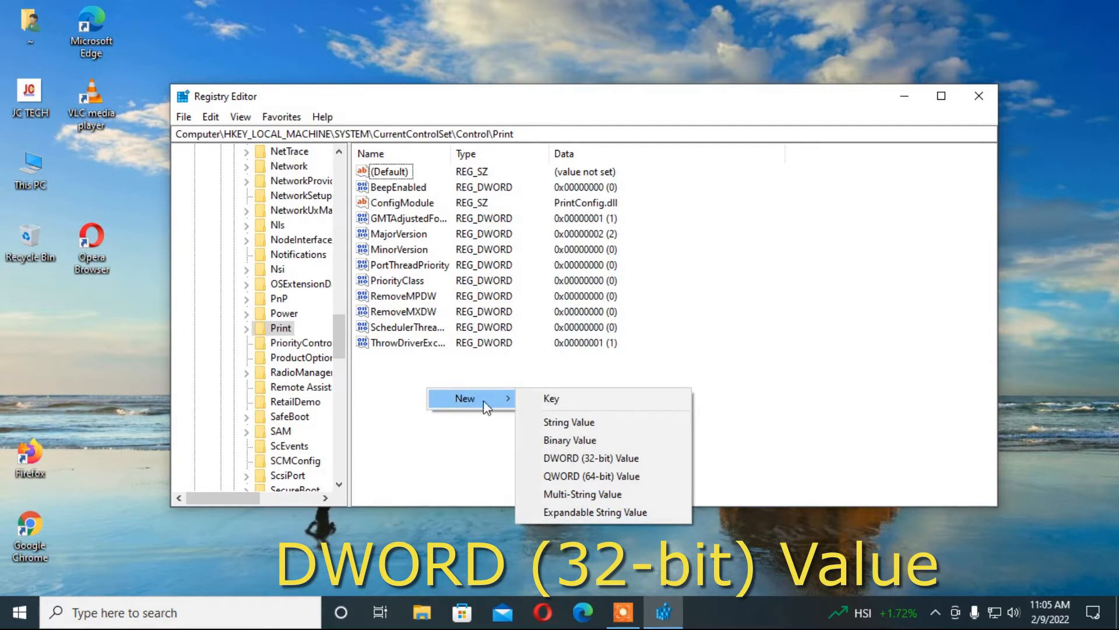
left_click(594, 459)
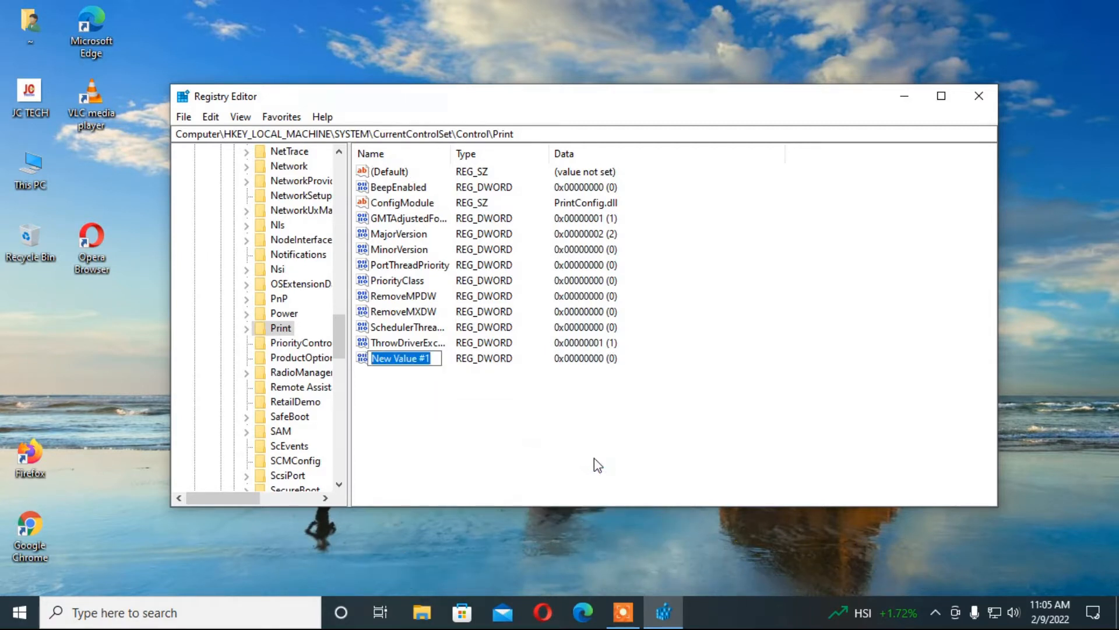
type("RpcAu")
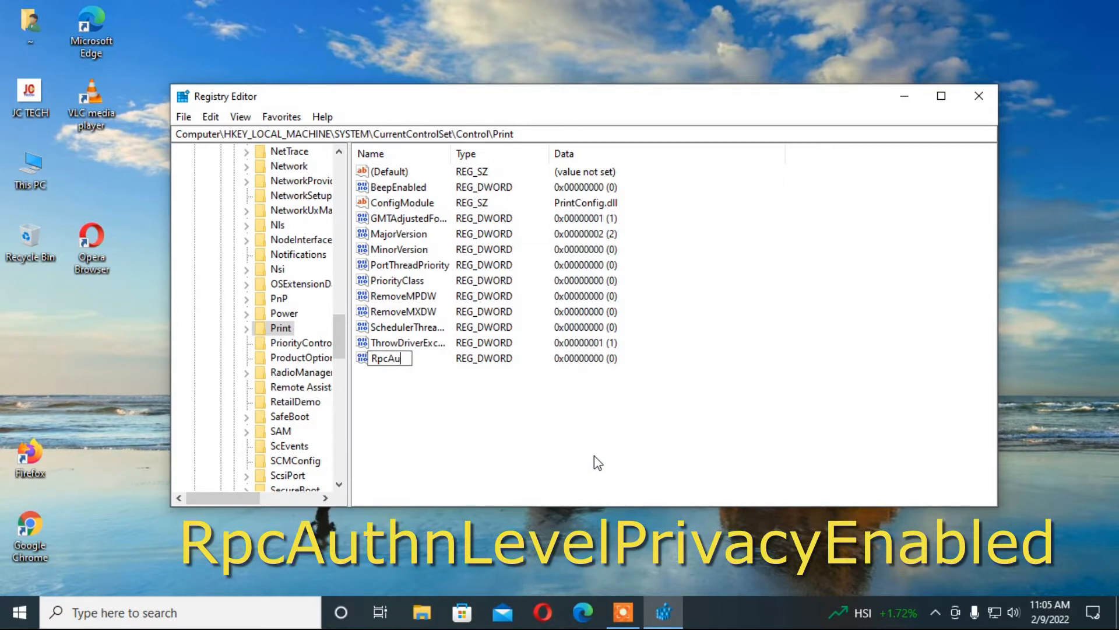
type("thnLevelPrivacyEnabled")
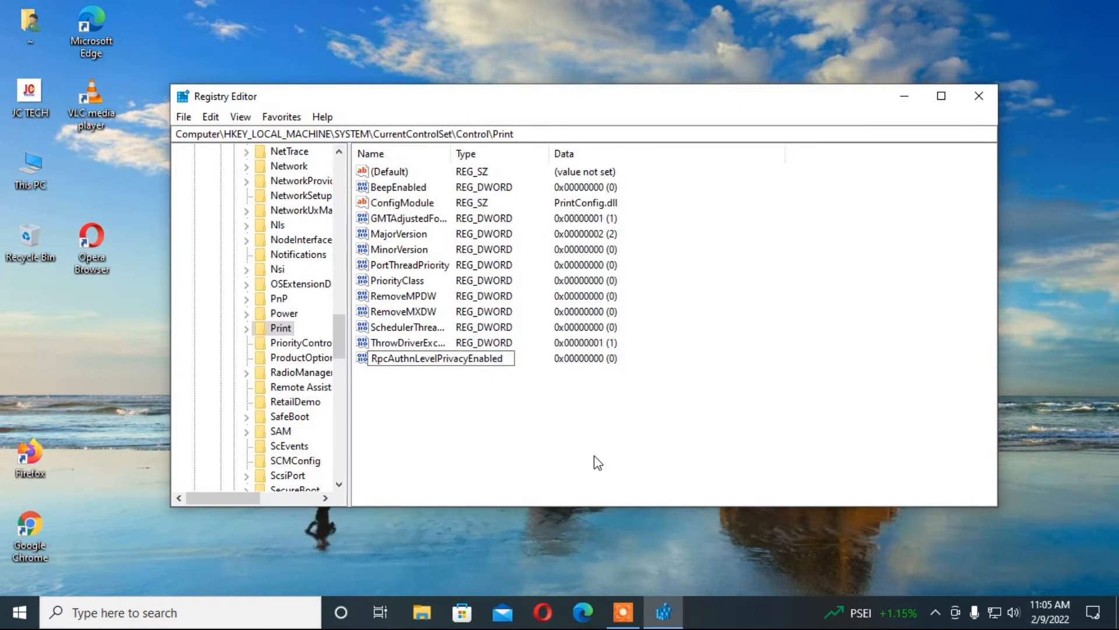
key("Return")
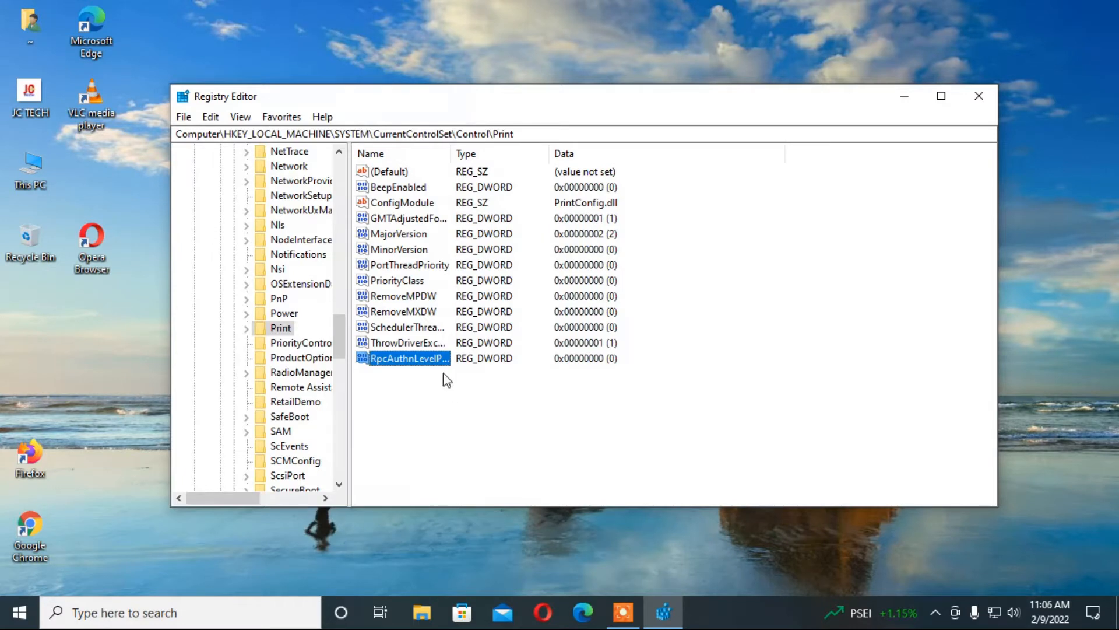
Step: Save RpcAuthnLevelPrivacyEnabled with value data 0
right_click(414, 363)
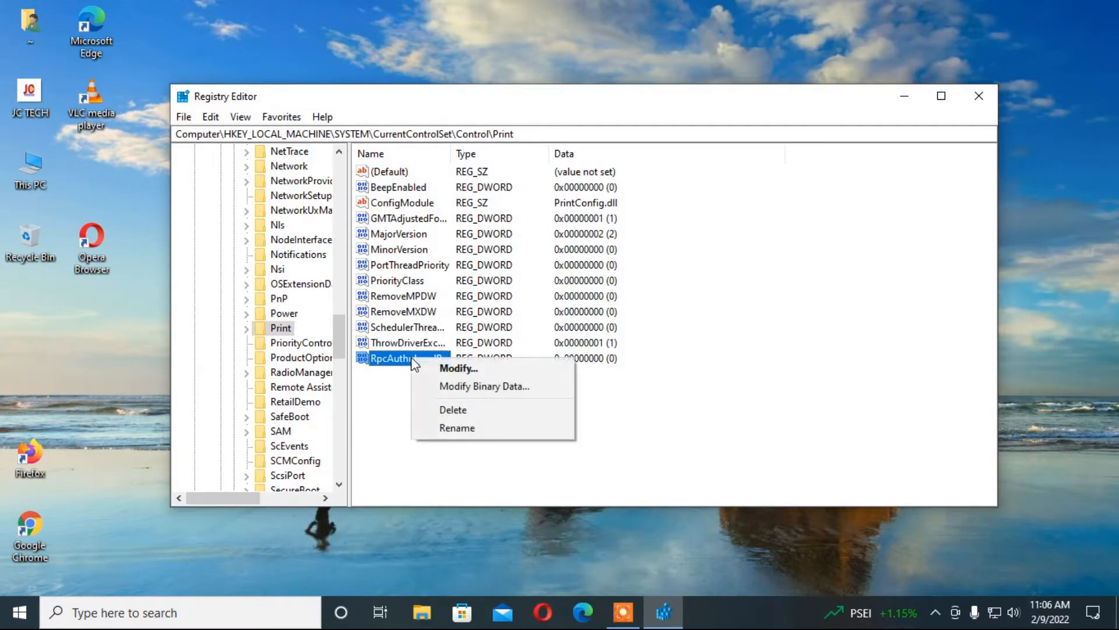
left_click(446, 369)
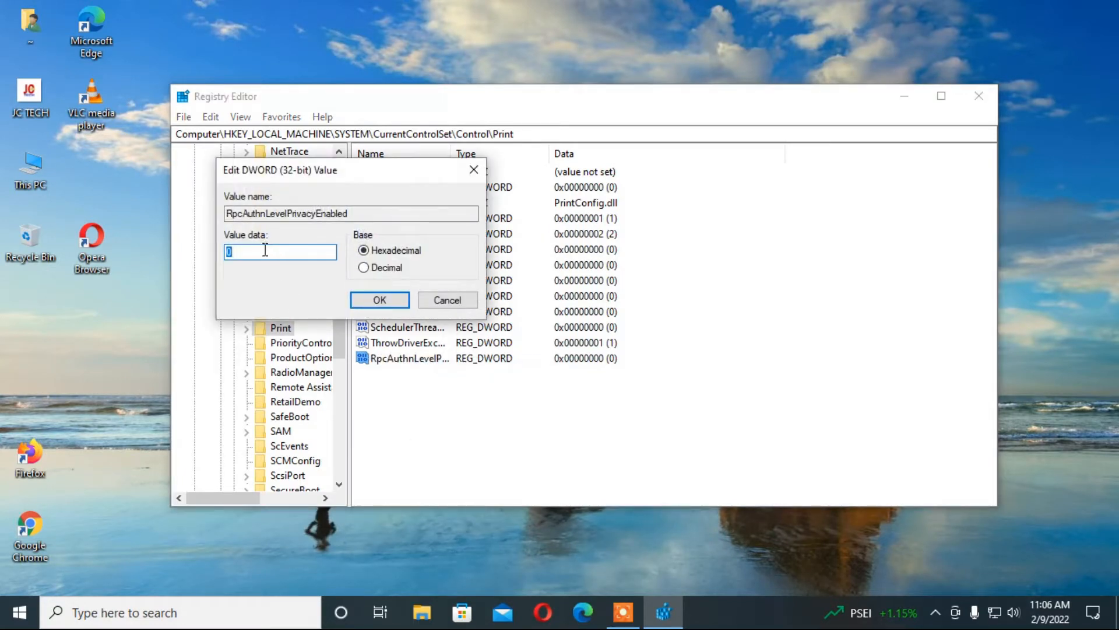
left_click(243, 252)
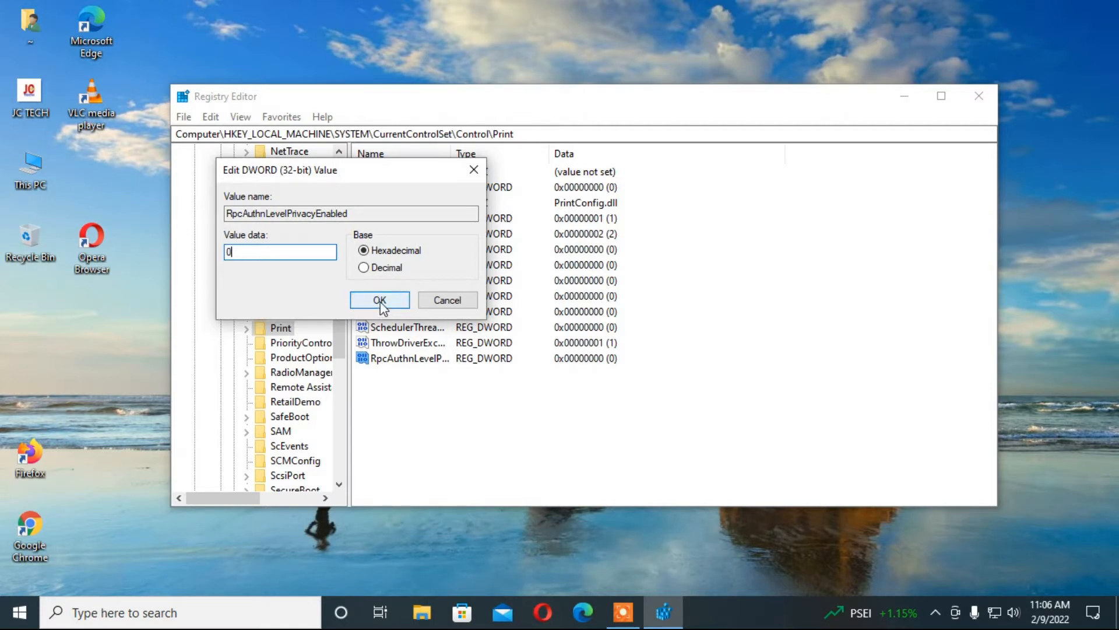
left_click(381, 300)
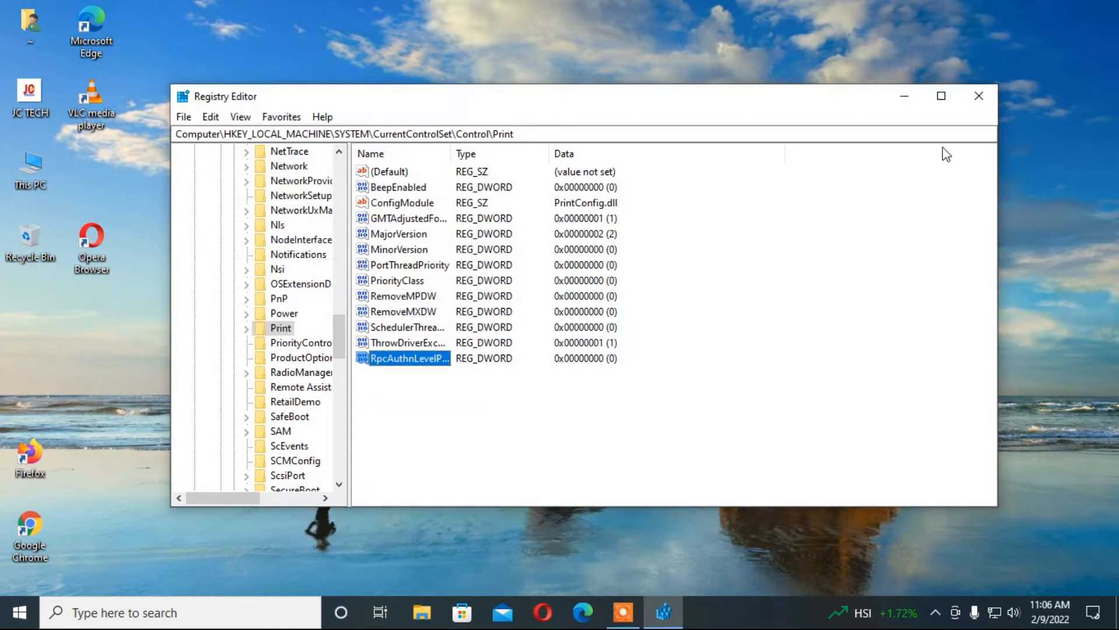
Step: Search for 'services' and launch the Services console
left_click(169, 612)
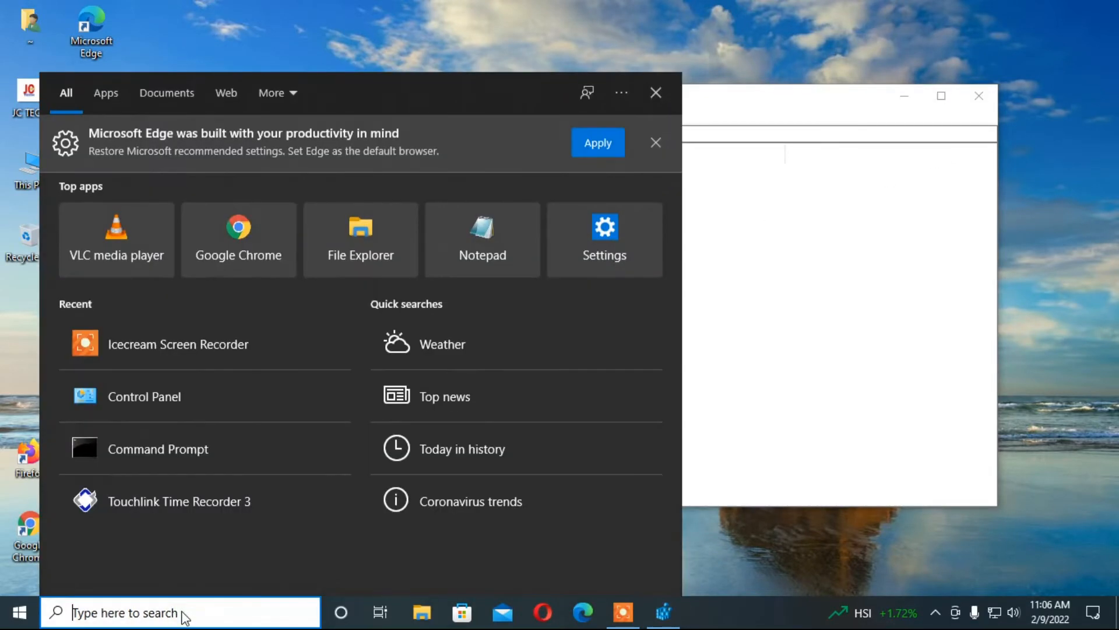
type("s")
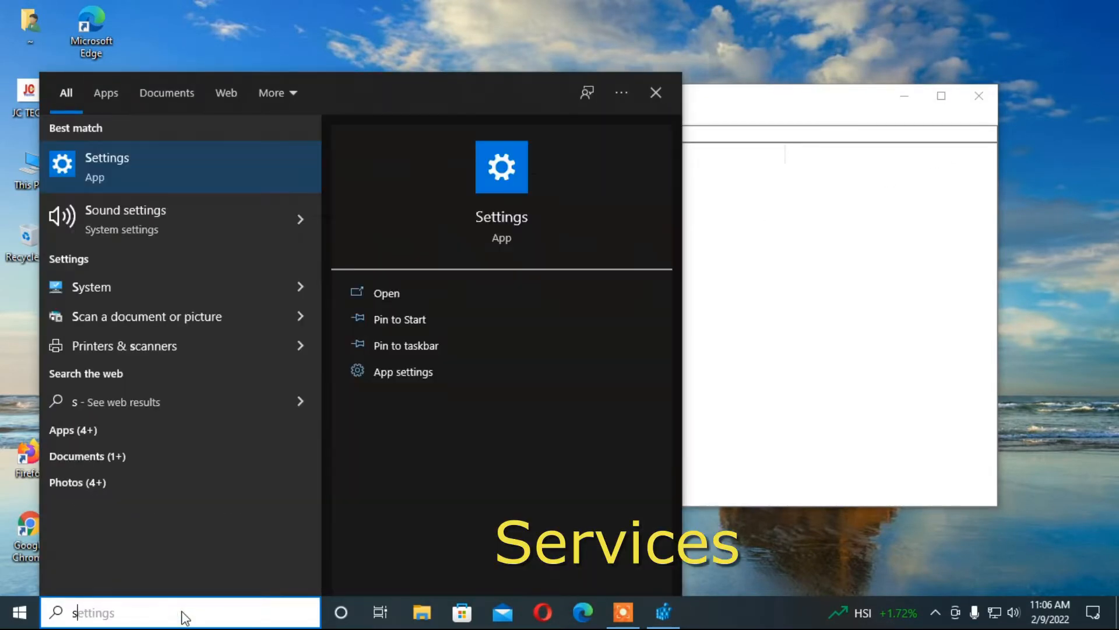
type("ervices")
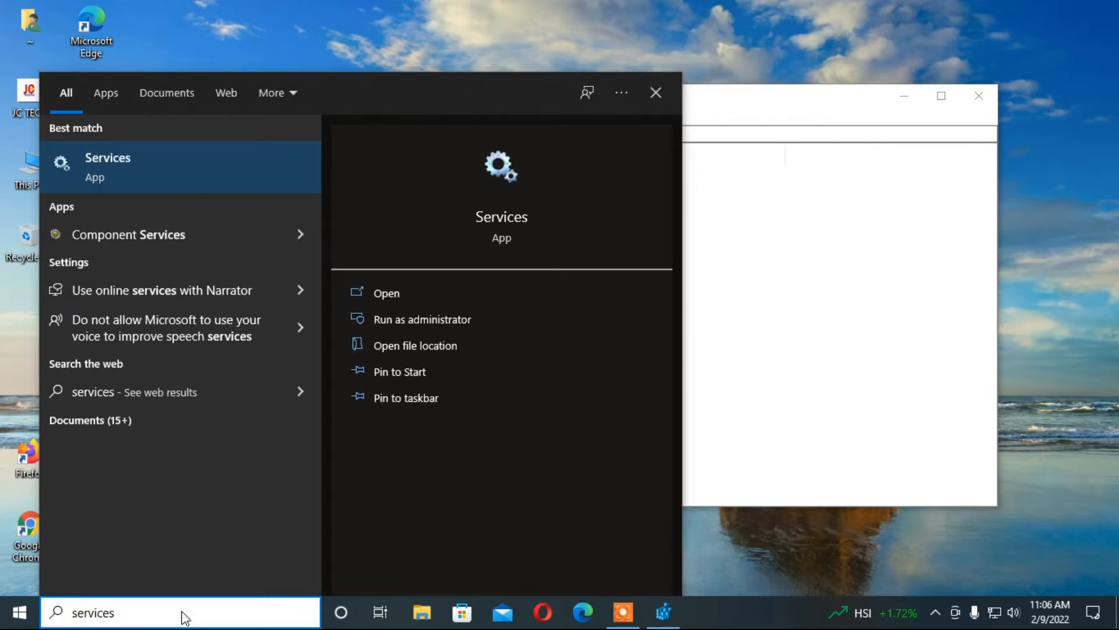
key("Return")
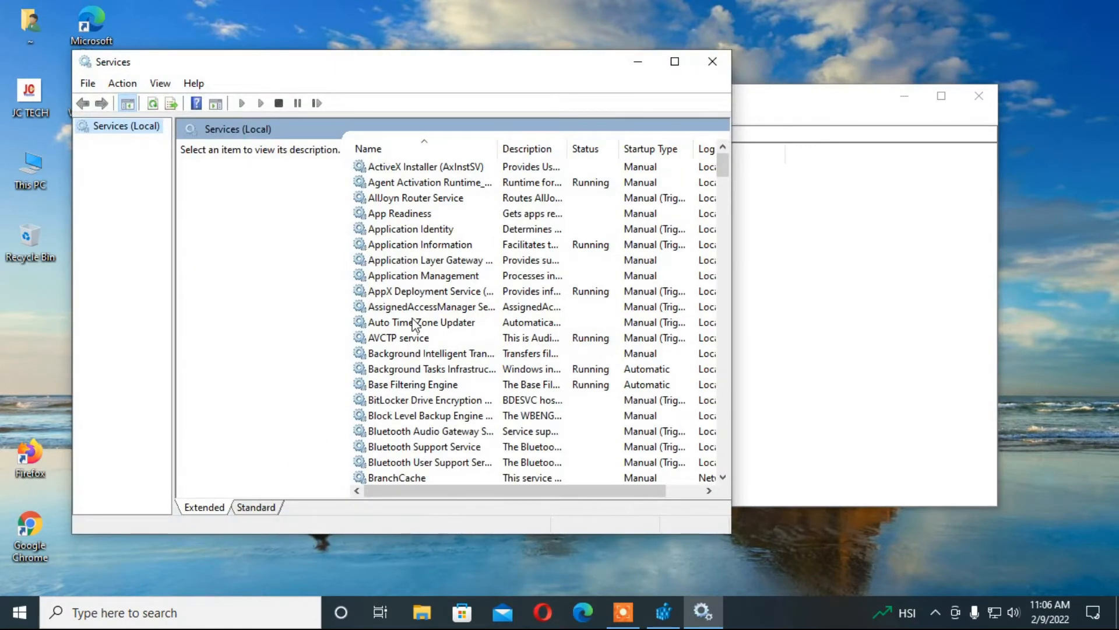
Step: Select Print Spooler in the services list and restart it
scroll(426, 326, "down", 10)
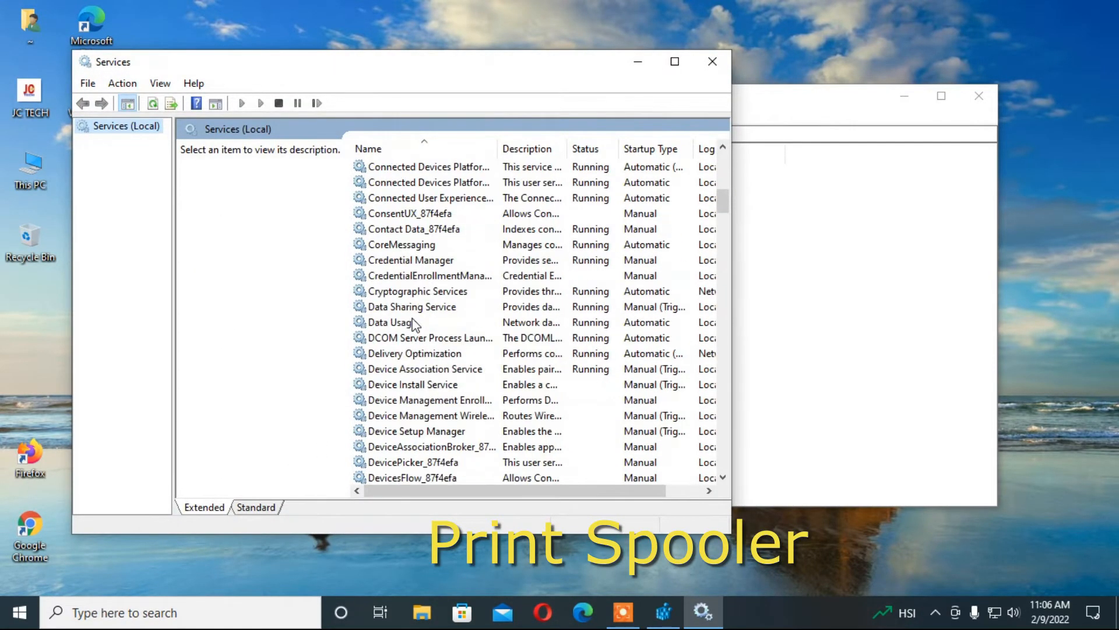
scroll(416, 324, "down", 20)
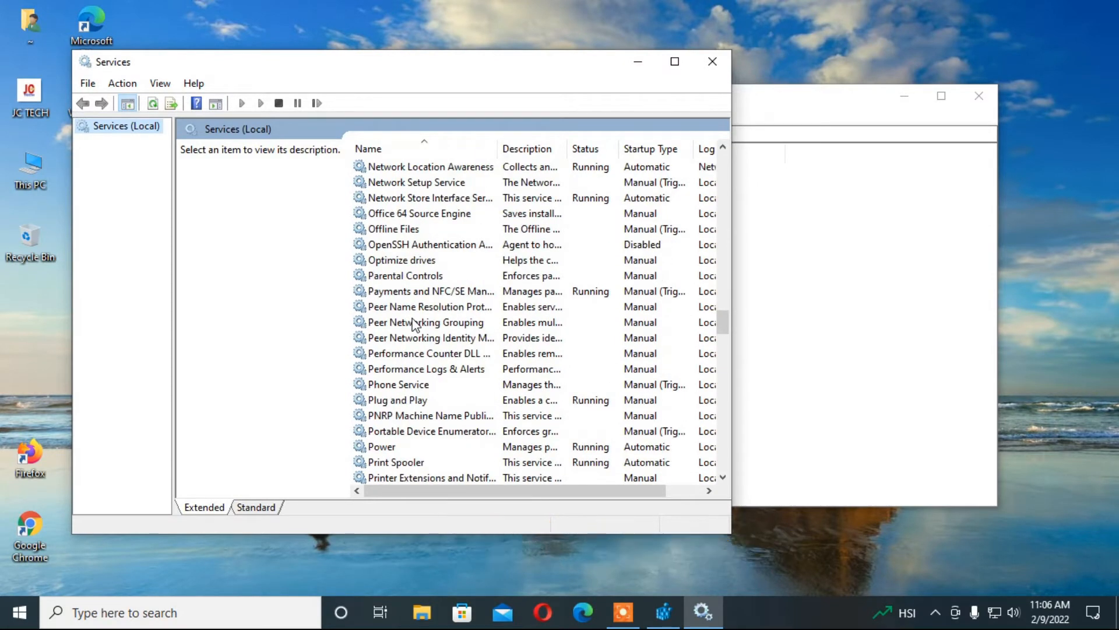
scroll(415, 325, "down", 2)
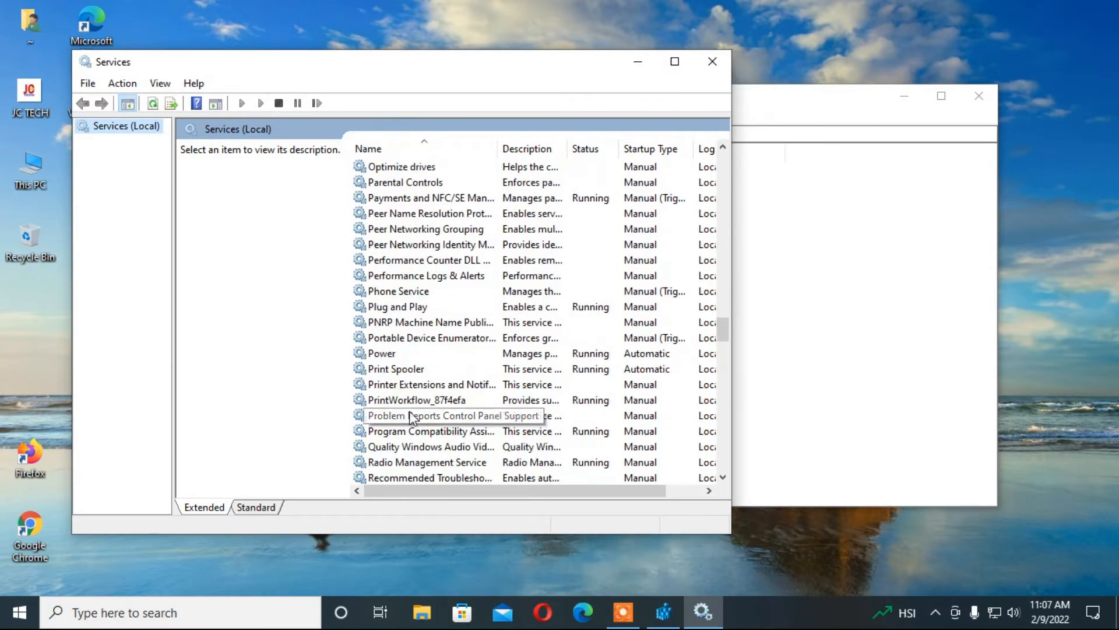
left_click(406, 372)
left_click(416, 402)
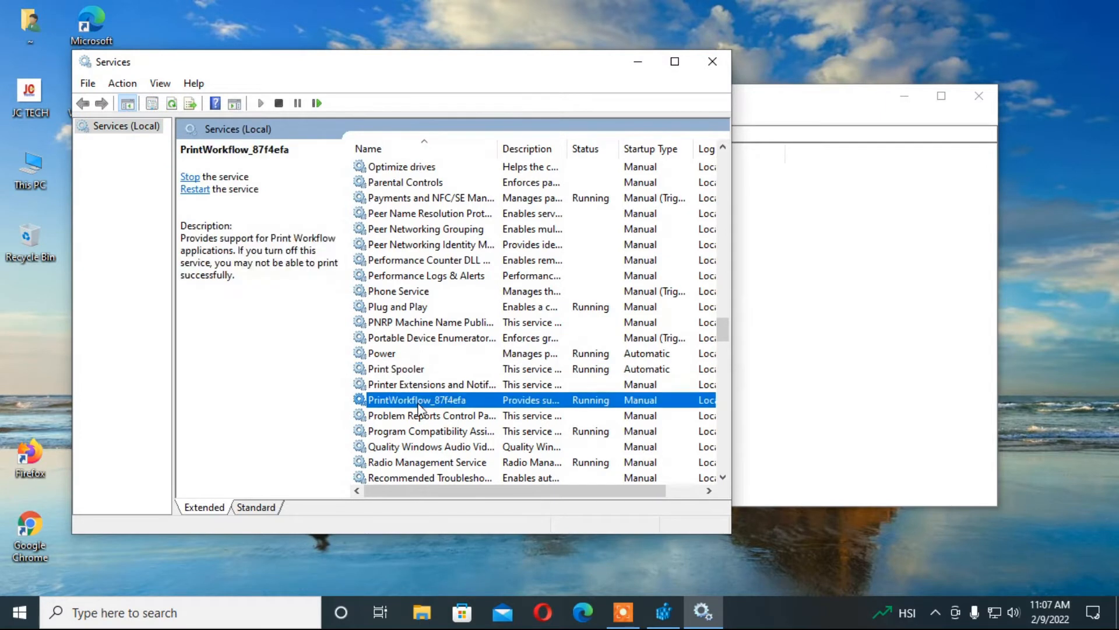
left_click(398, 374)
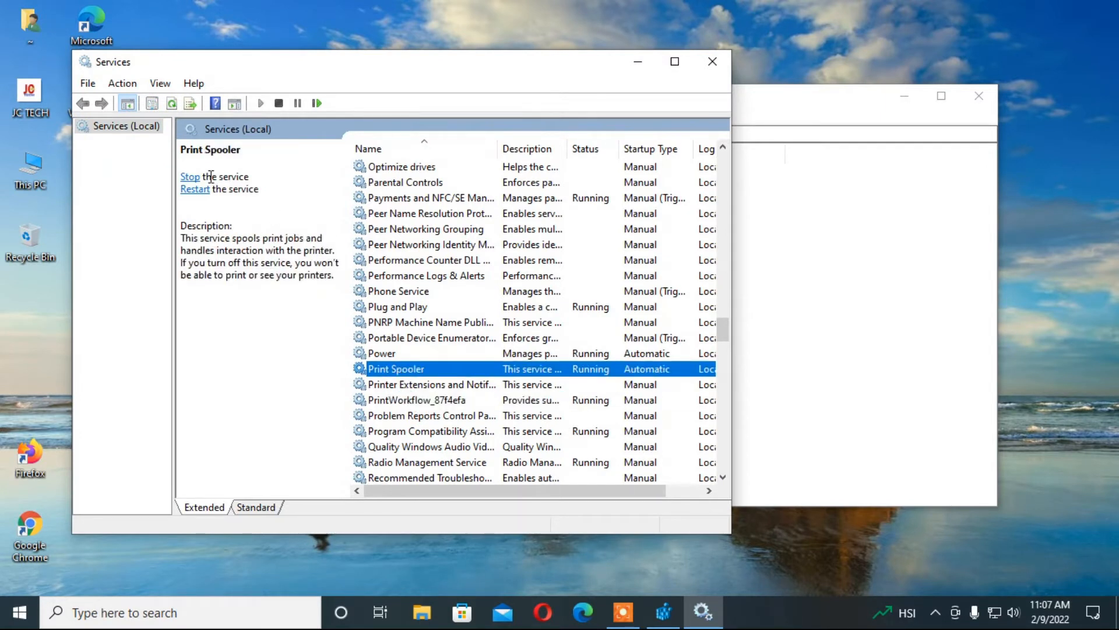
left_click(189, 177)
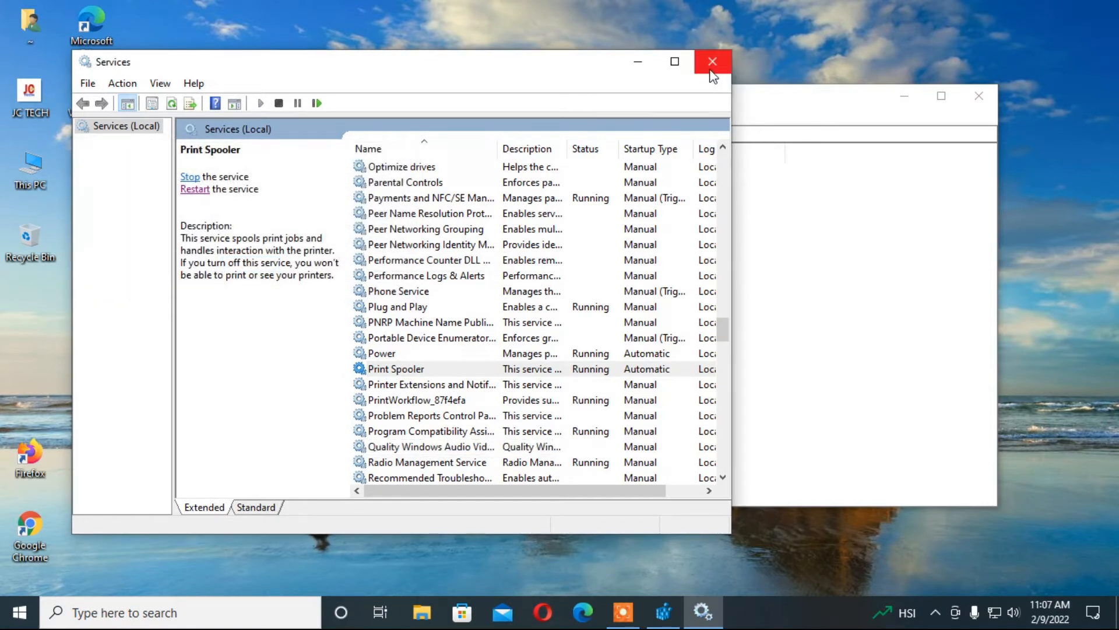
Step: Close the Services and Registry Editor windows and open This PC
left_click(711, 63)
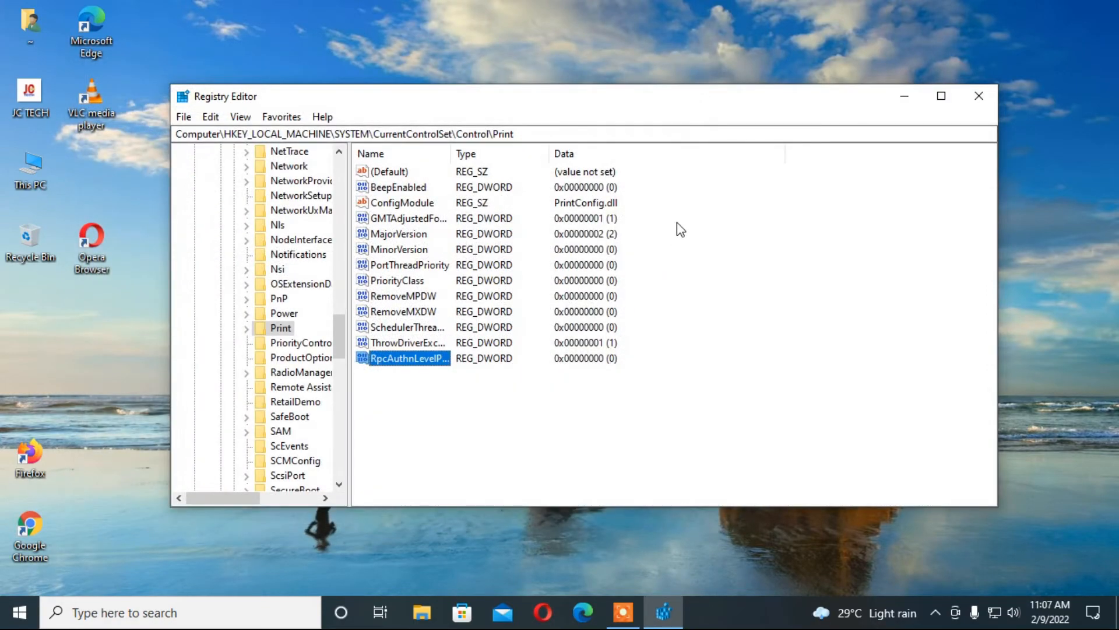
left_click(980, 96)
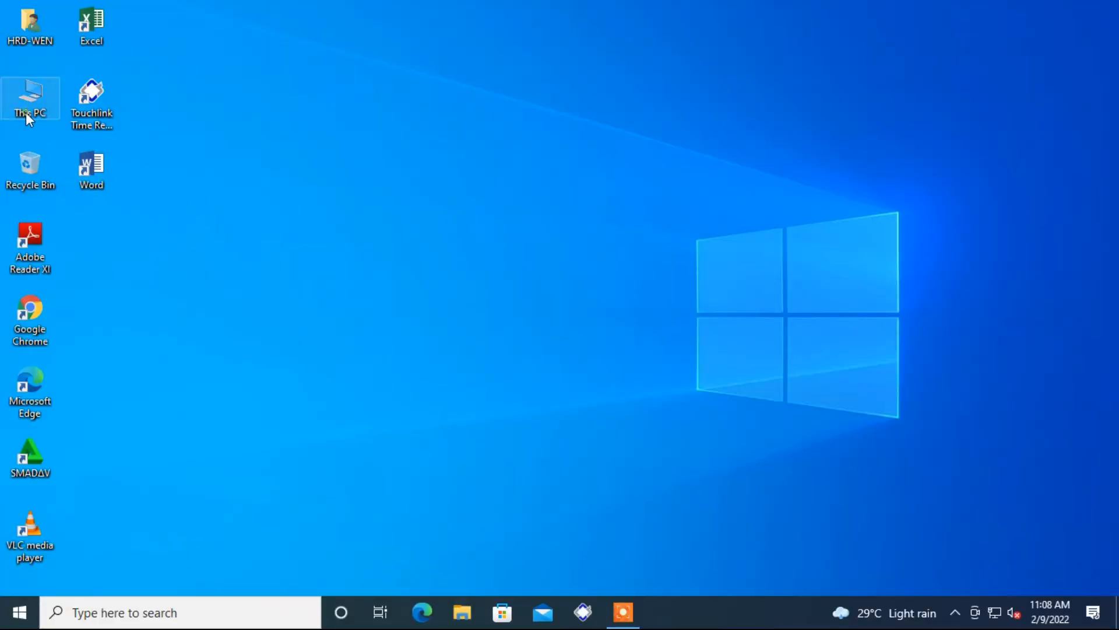
double_click(26, 112)
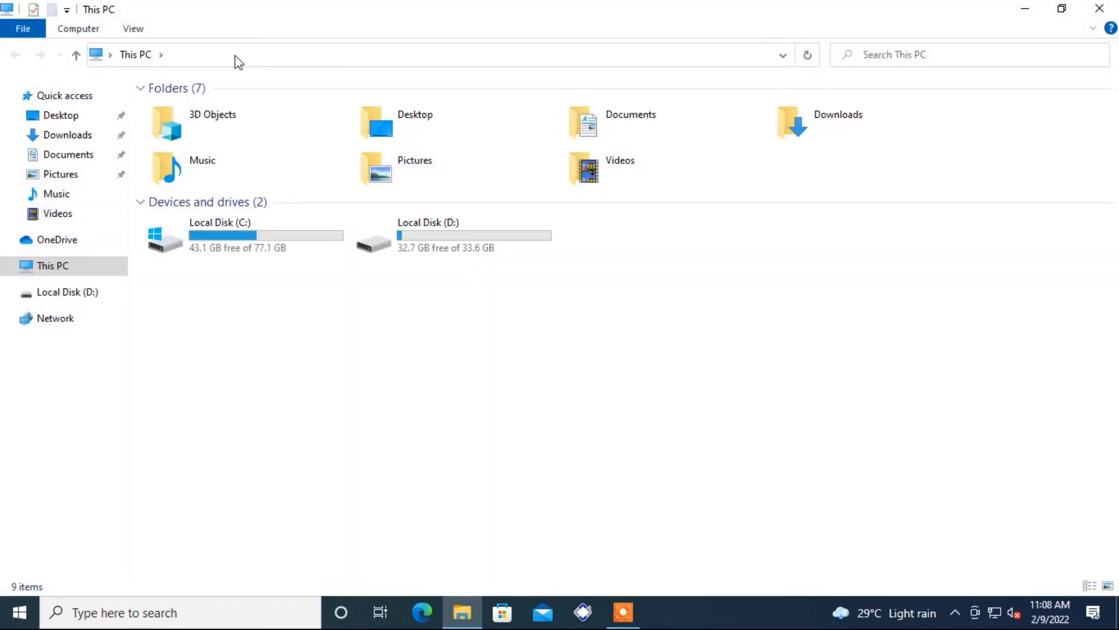
Step: Go to \\192.168.0.114 and connect the shared EPSON L210 Series printer
left_click(236, 55)
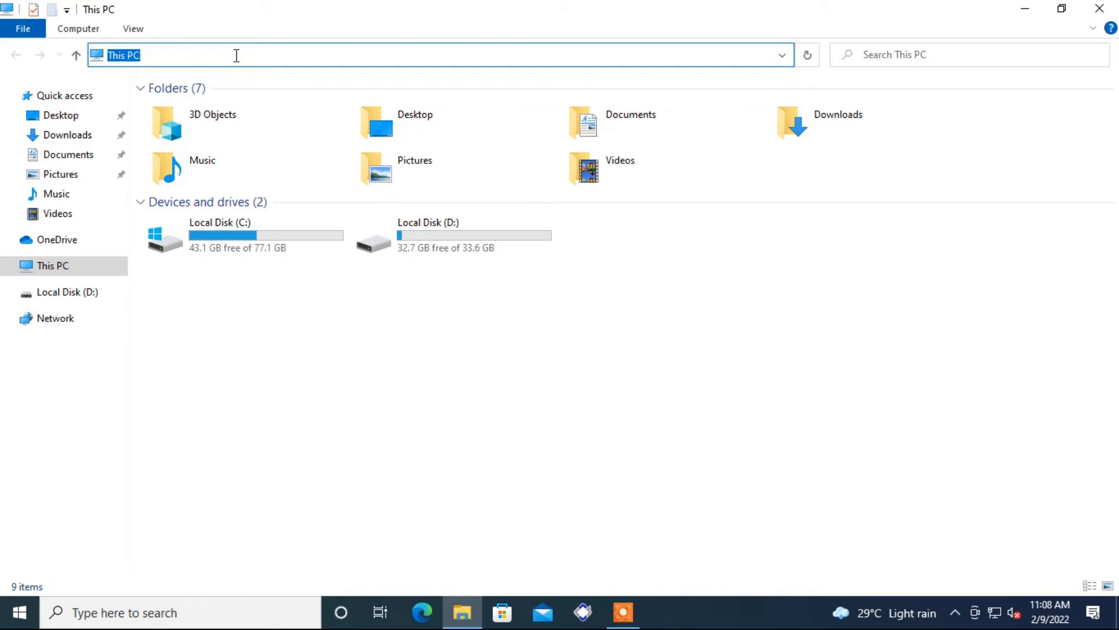
type("\\\\192.1")
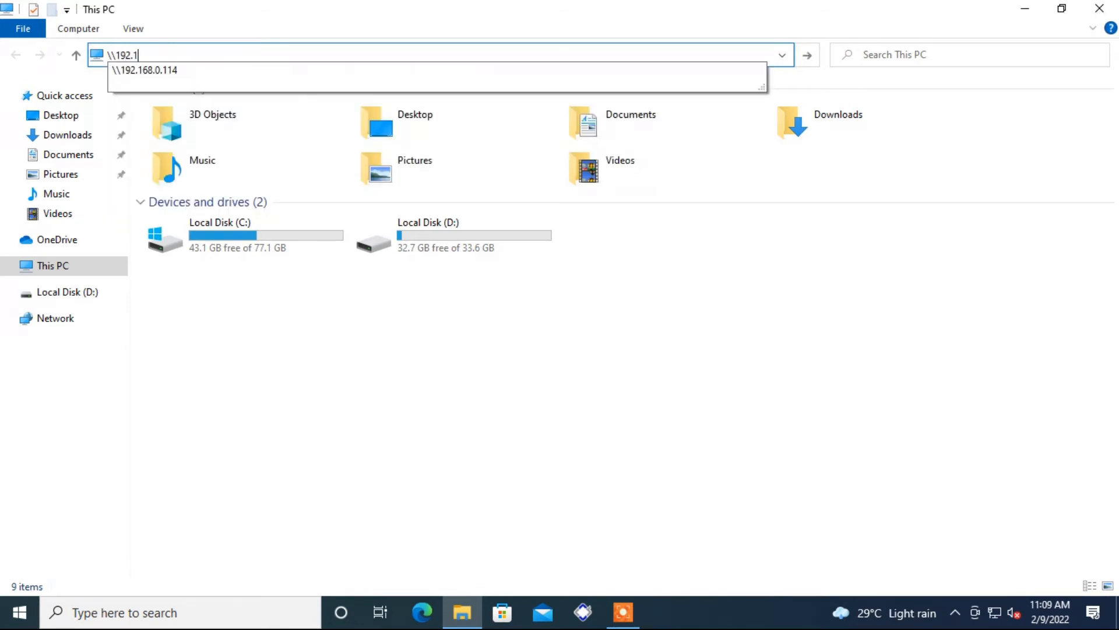
type("68.0.114")
key("Return")
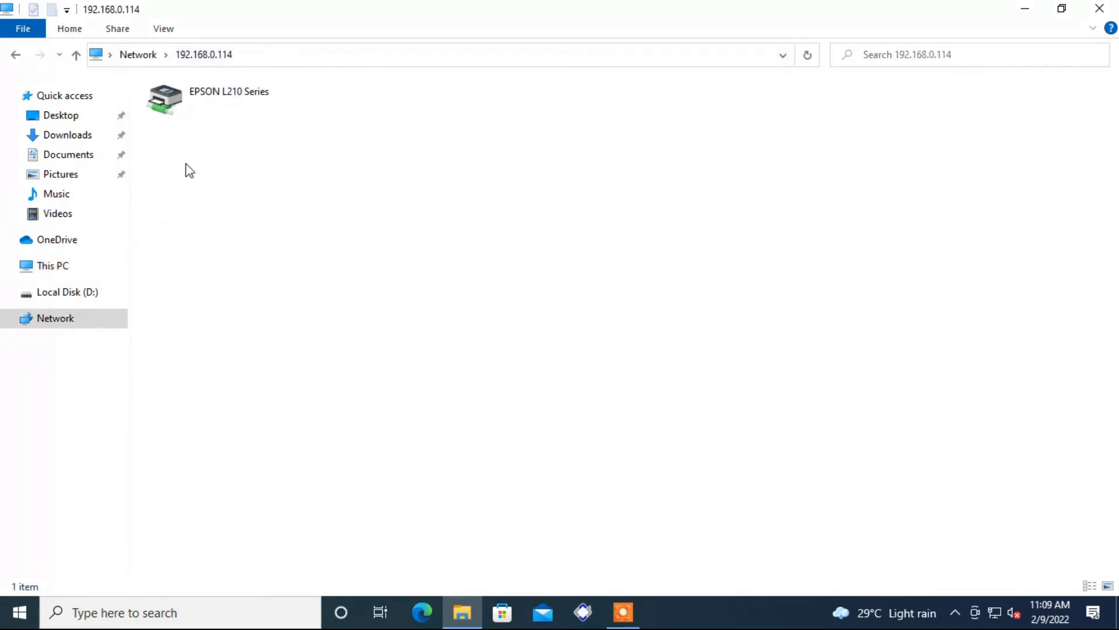
right_click(175, 106)
left_click(201, 126)
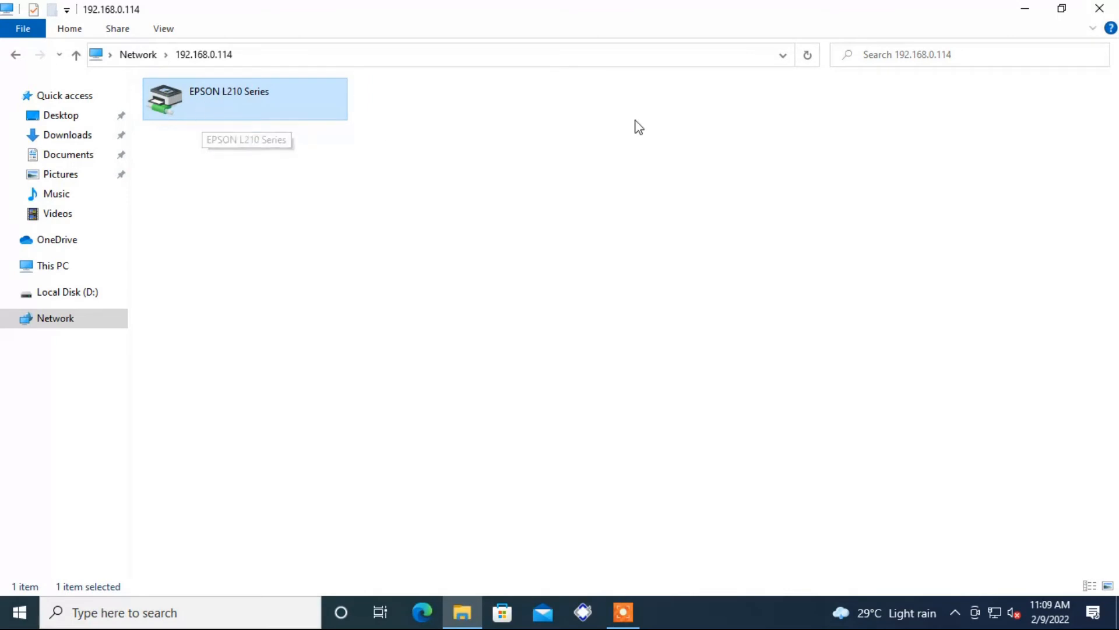
Step: Close File Explorer and refresh the desktop
left_click(1096, 9)
right_click(310, 251)
left_click(345, 299)
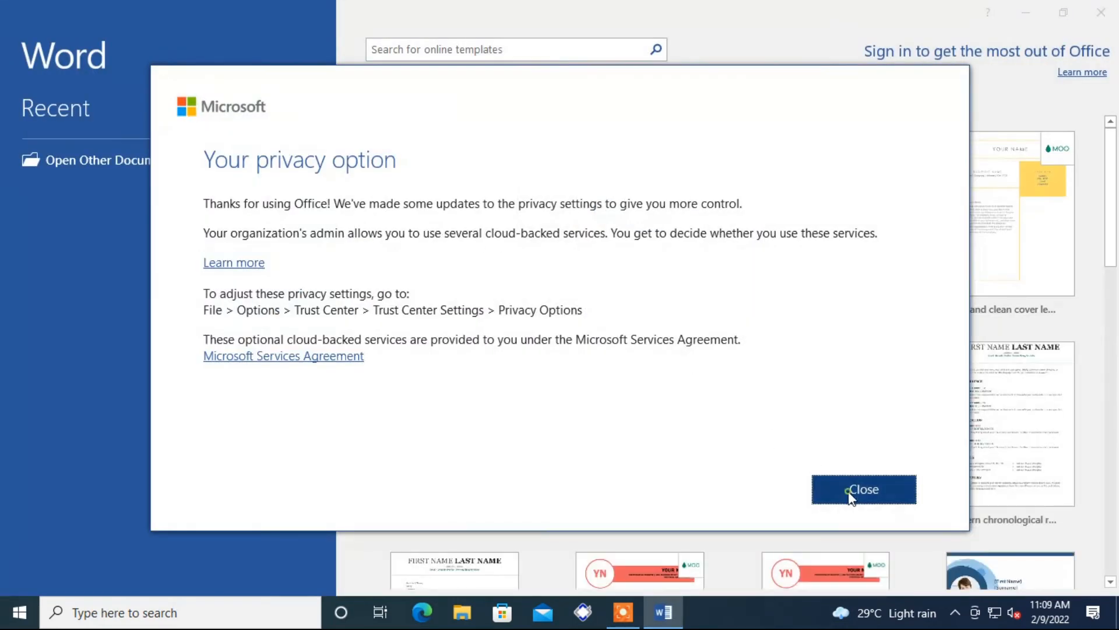
Step: Dismiss Word's privacy notice and create a document from the Crisp and clean resume template
left_click(849, 493)
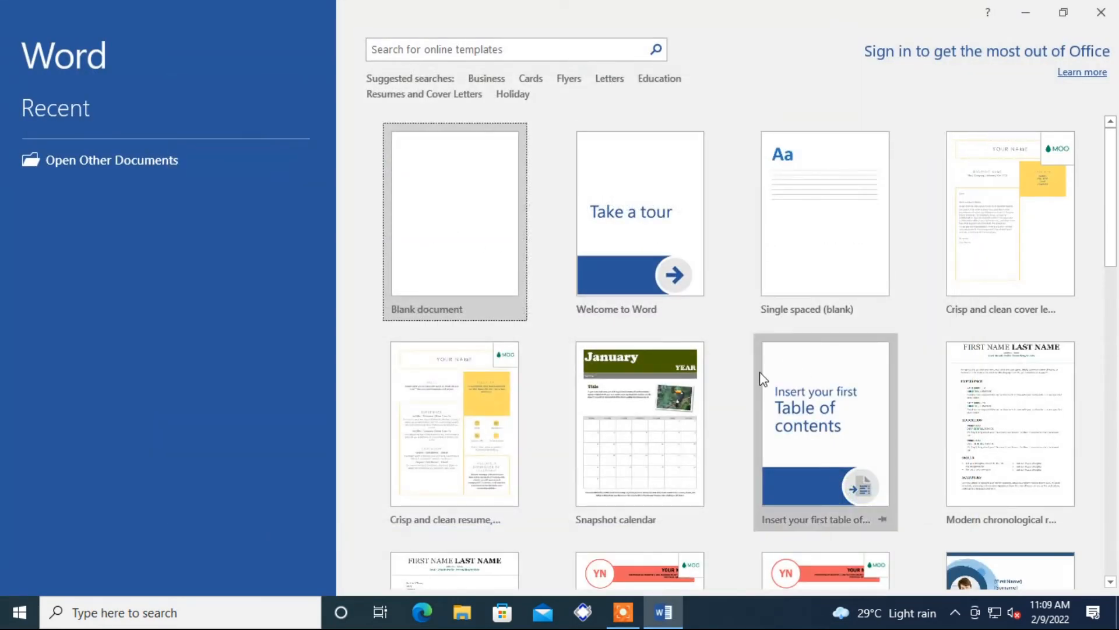
left_click(478, 444)
left_click(594, 406)
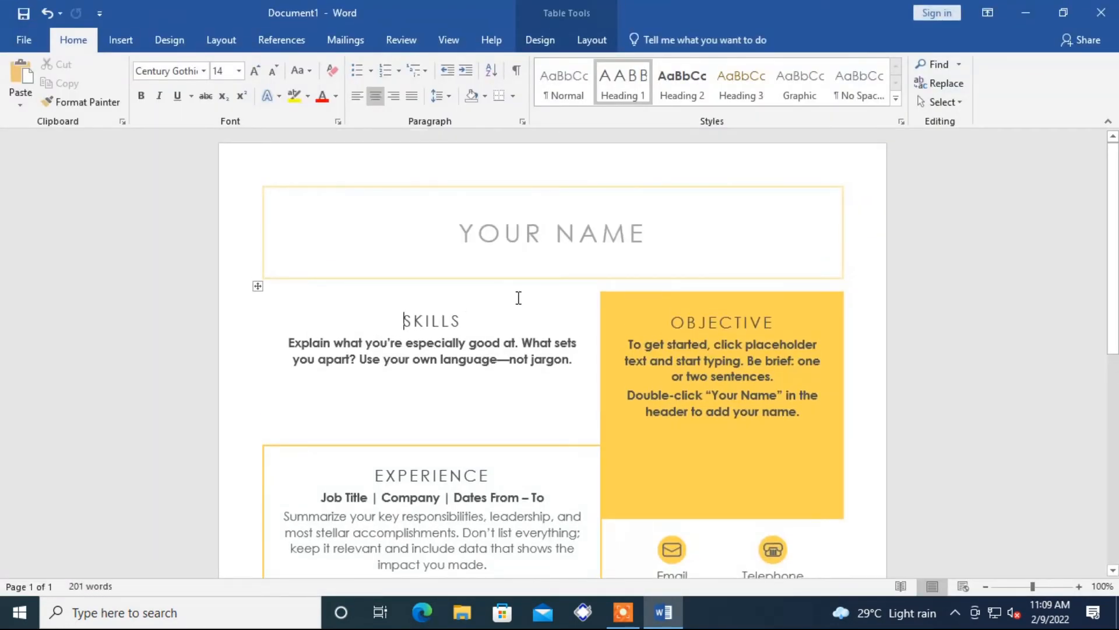
Step: Print the resume on the networked EPSON L210 Series printer
left_click(25, 42)
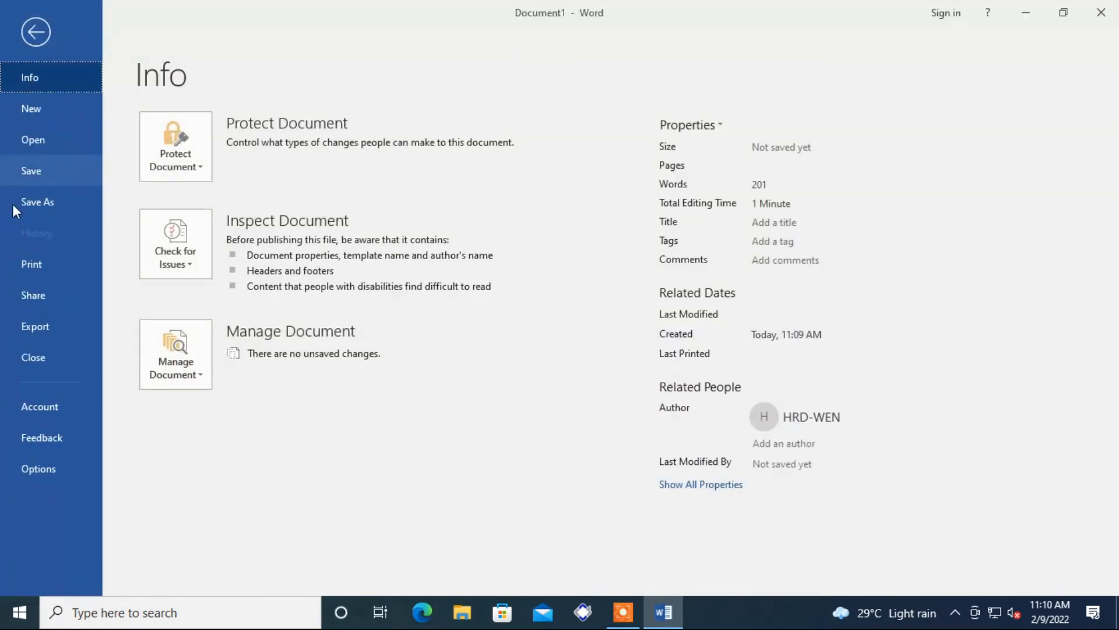
left_click(33, 269)
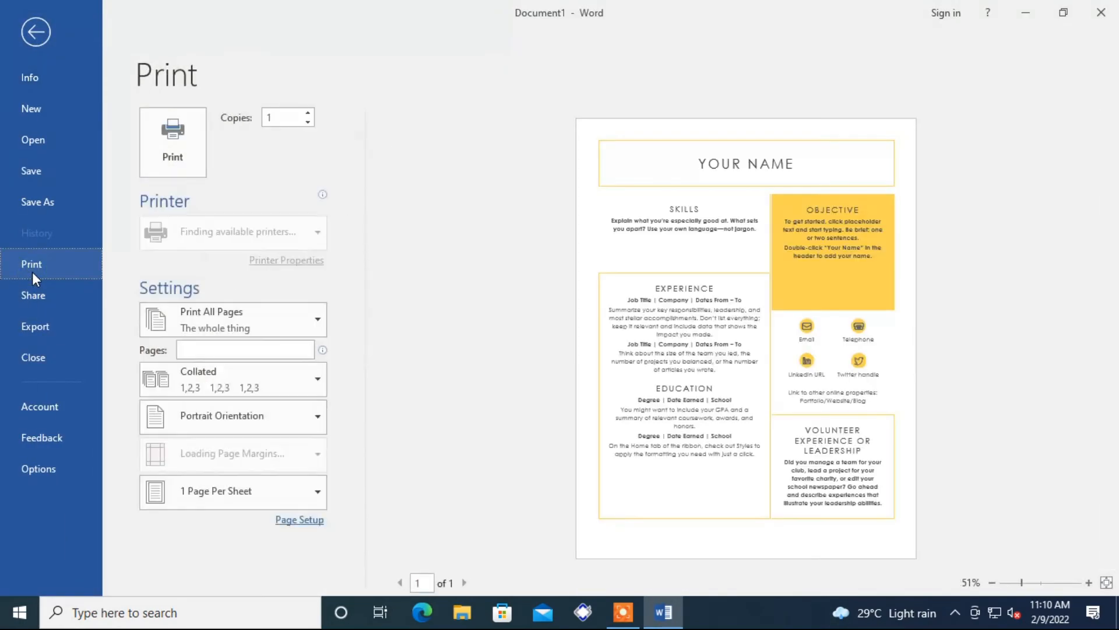
left_click(279, 232)
left_click(289, 271)
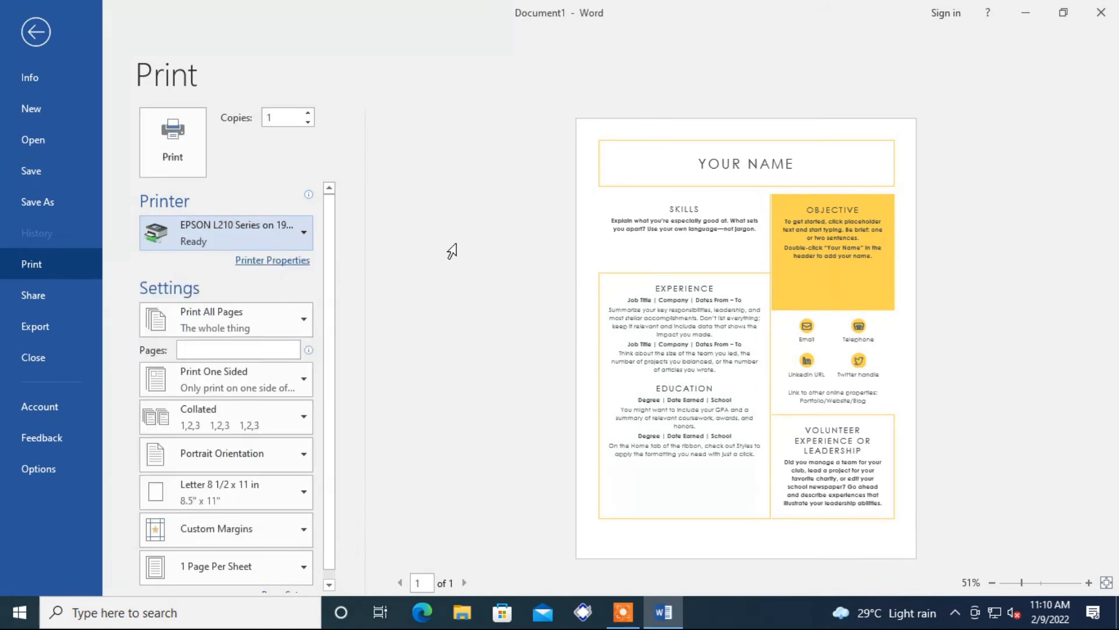
left_click(182, 158)
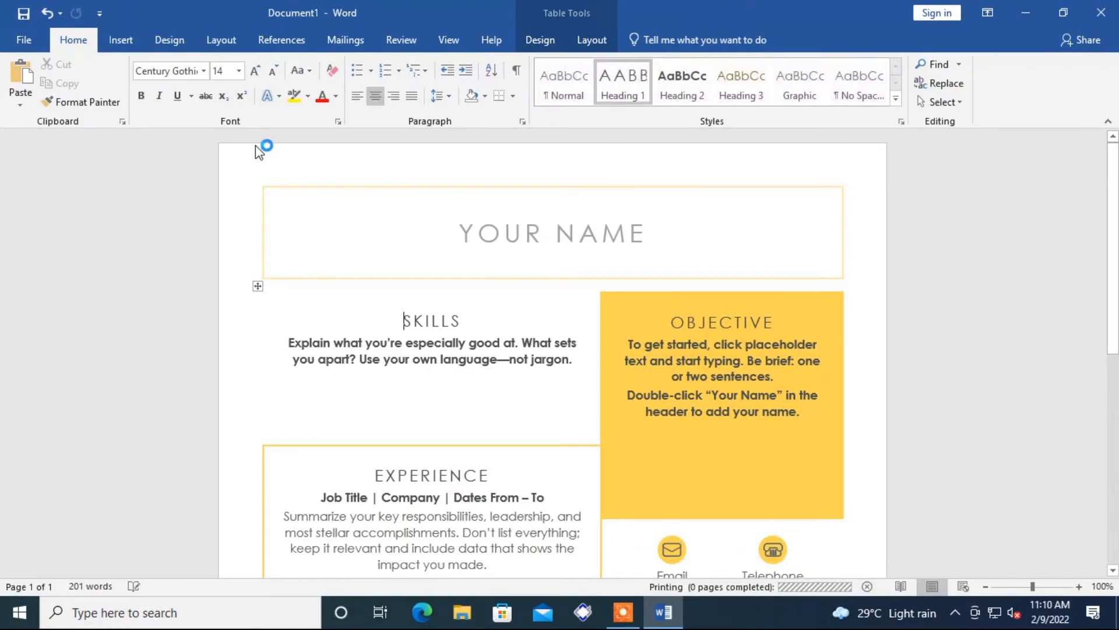